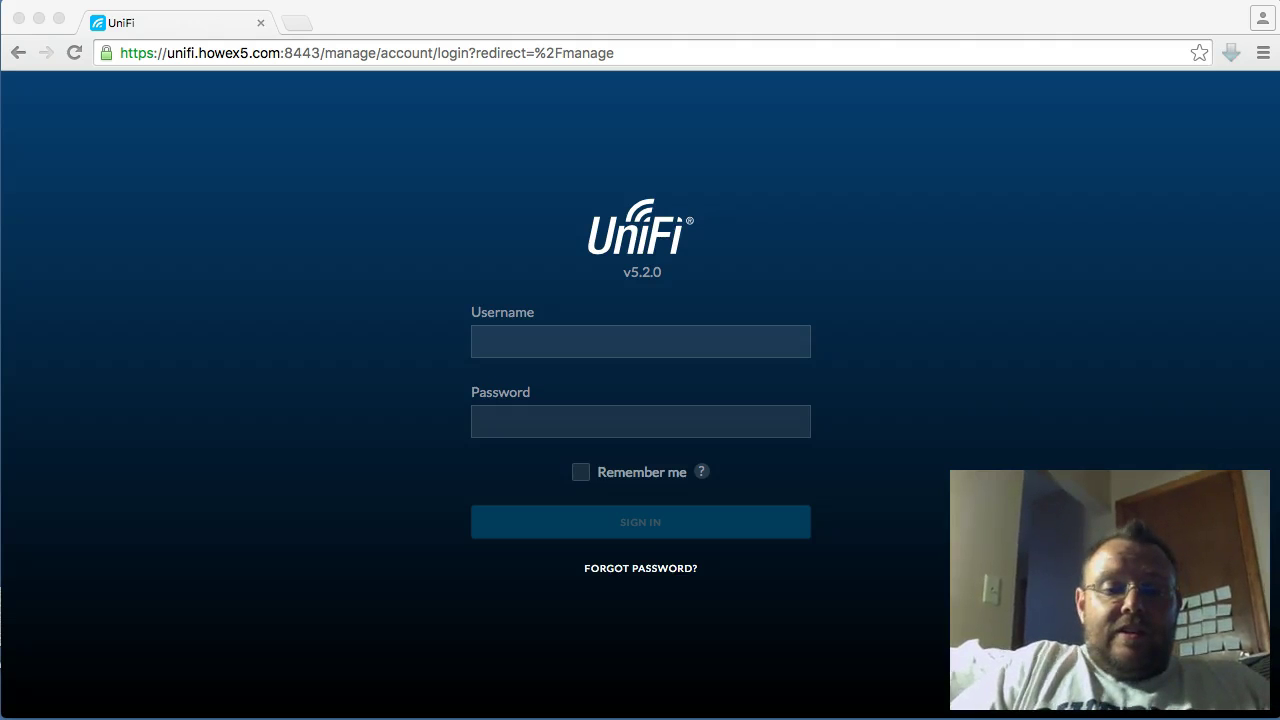
Sign in to the controller with the admin username and password, then open Settings.
click(566, 344)
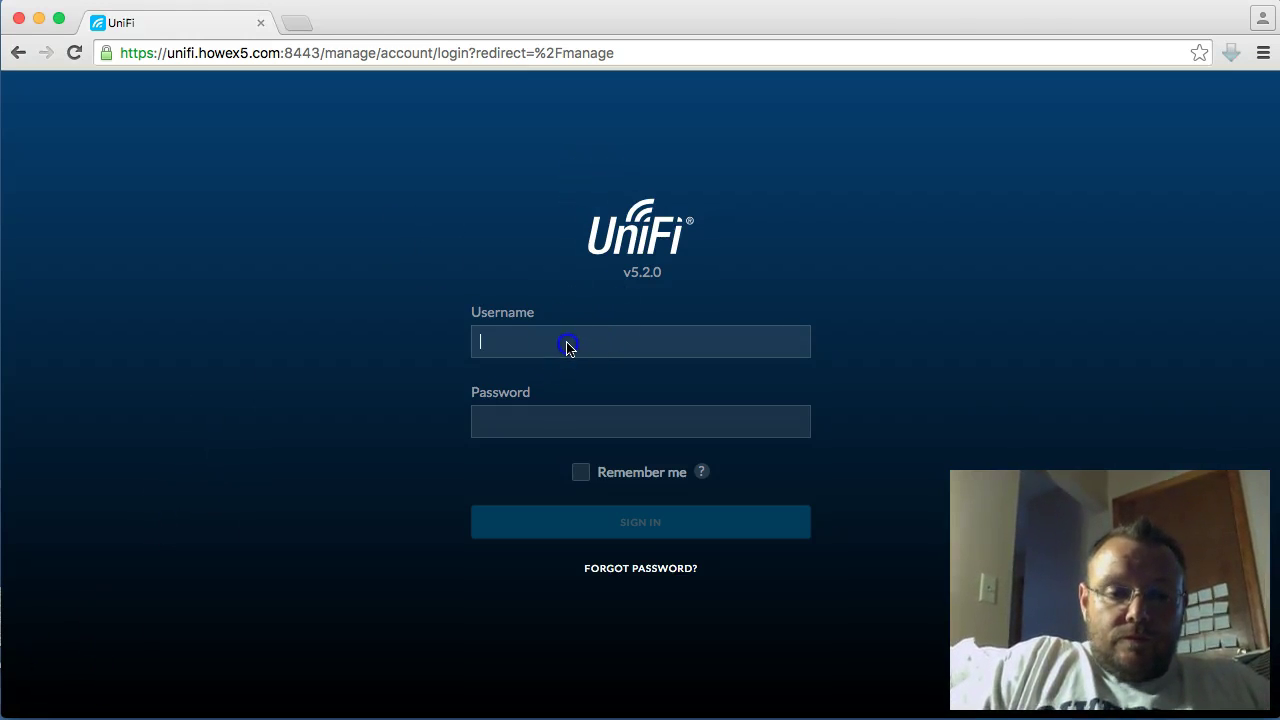
text(whowe)
key(Tab)
text(•)
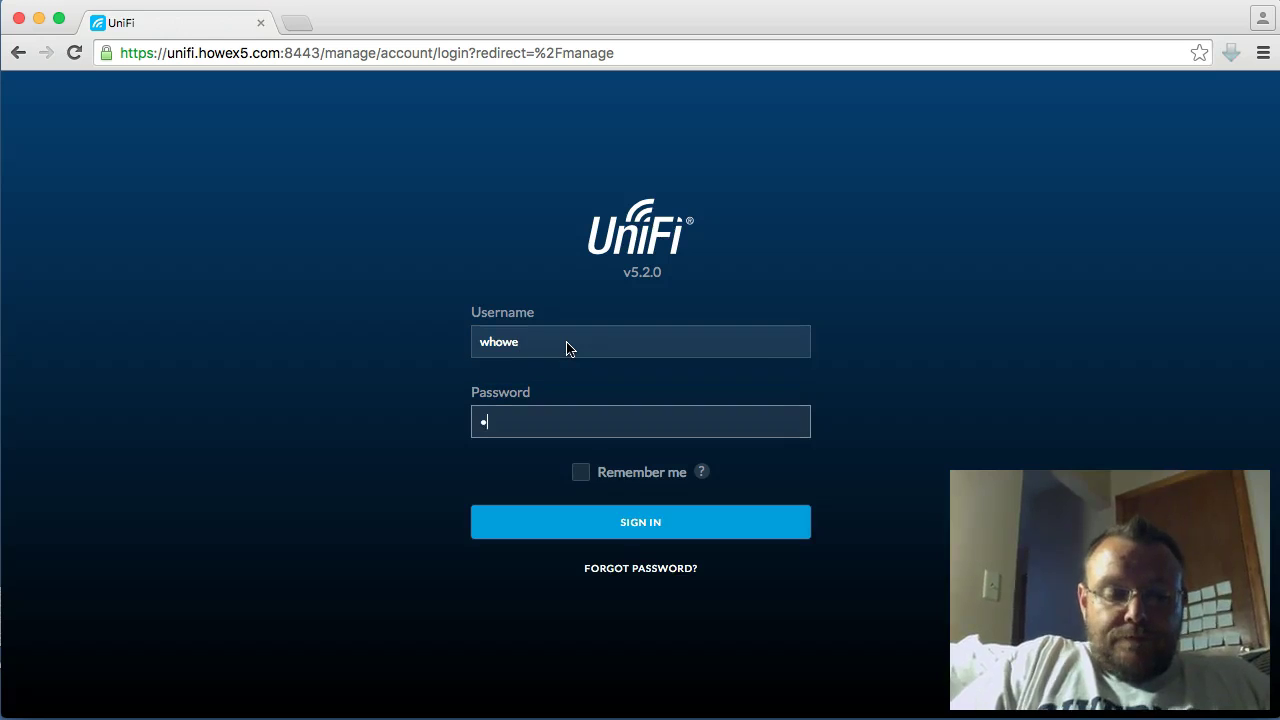
text(••••••••••)
key(Return)
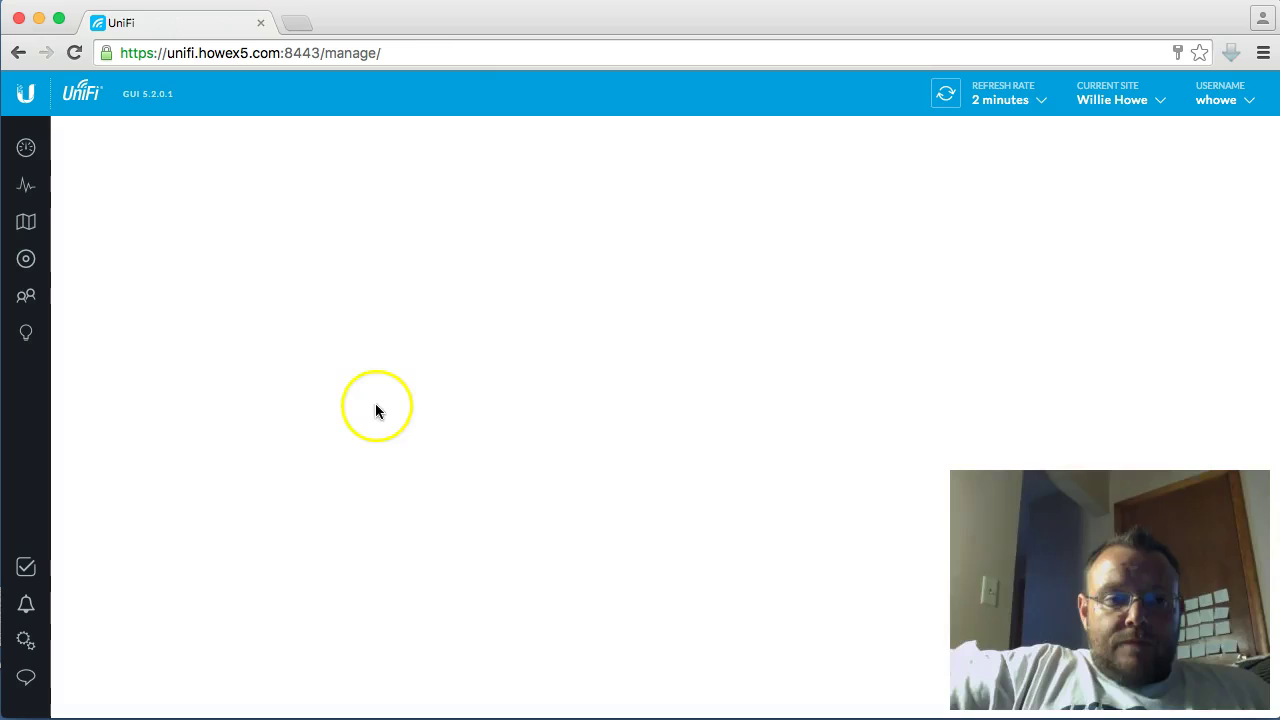
click(26, 641)
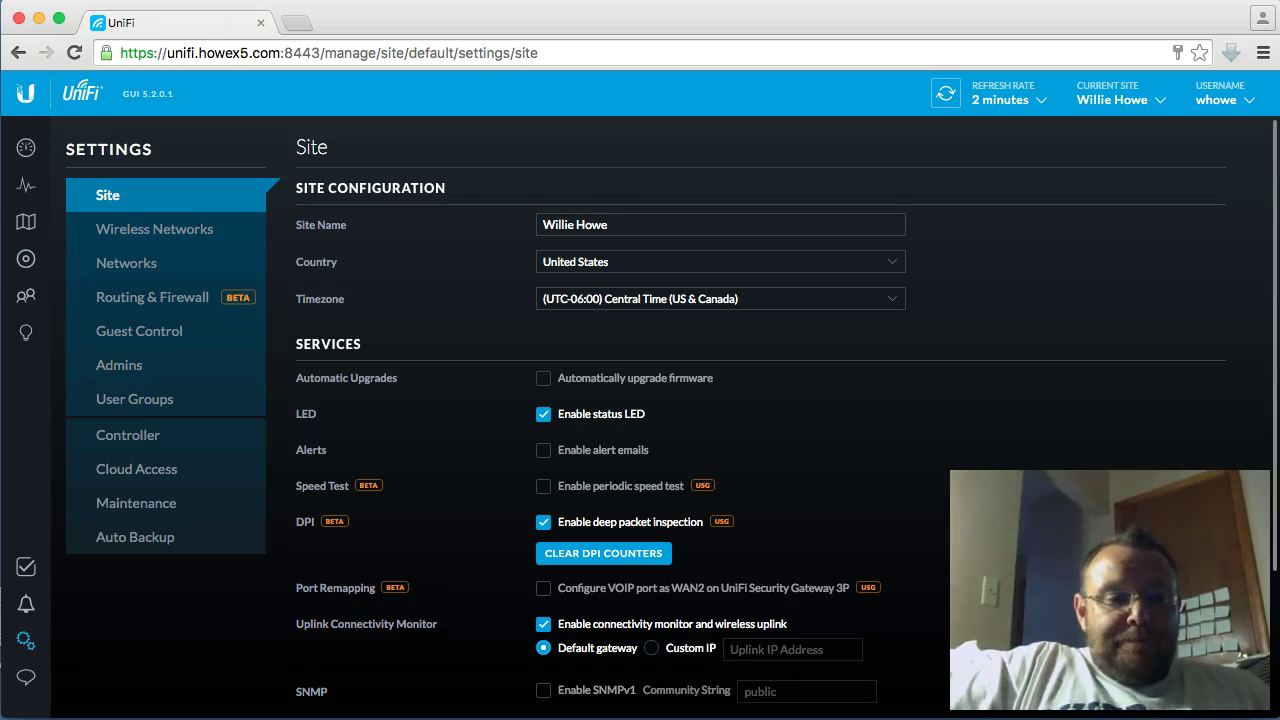
click(156, 232)
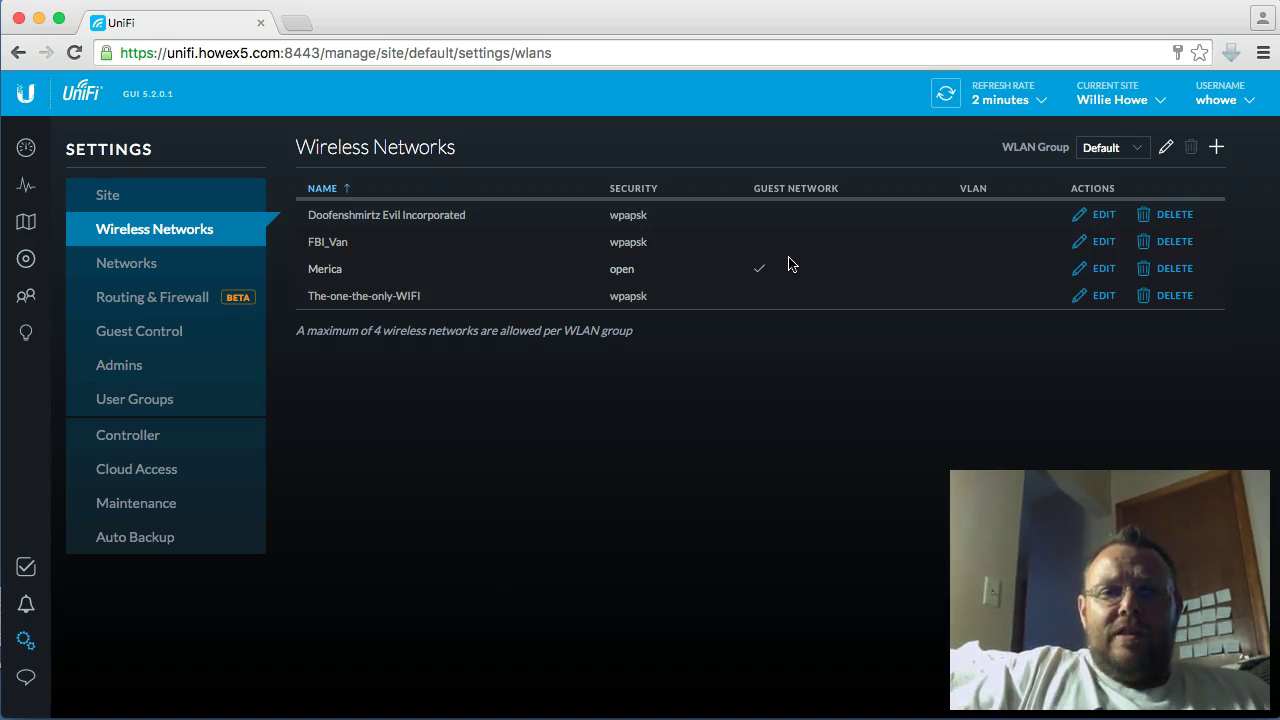
click(533, 251)
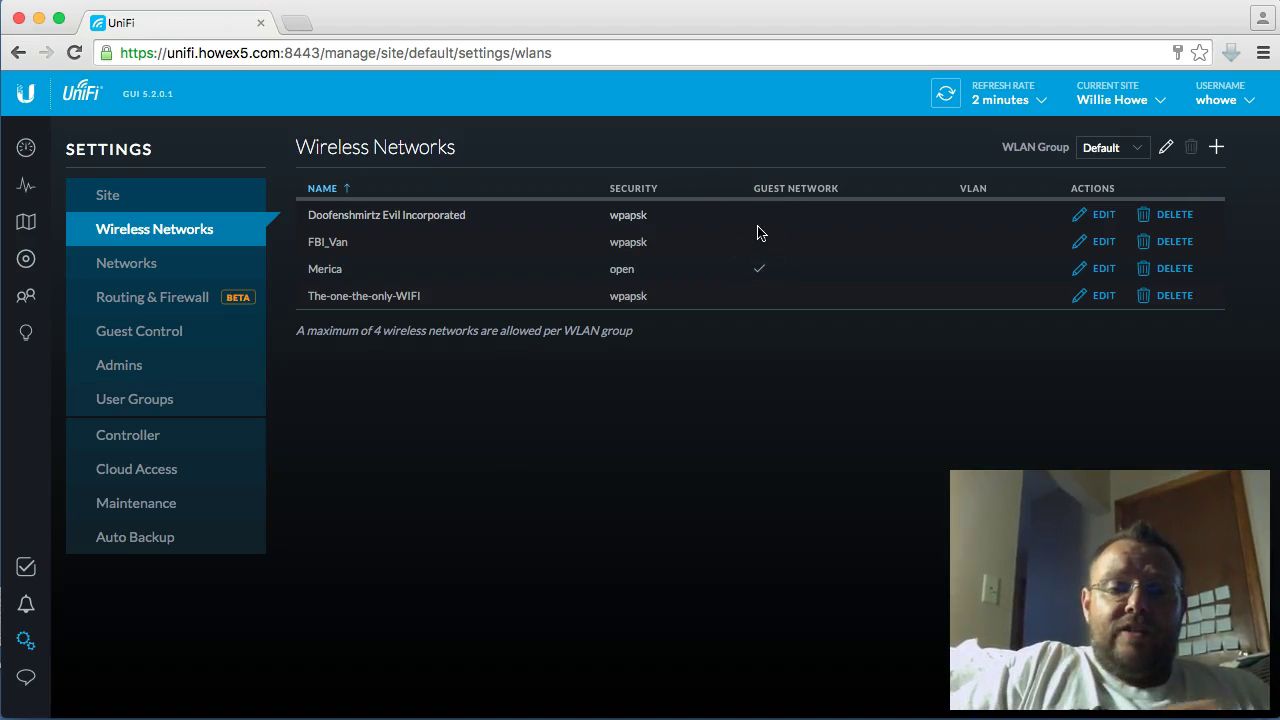
Enable Apply guest policies on FBI_Van, save, decline the browser password prompt, and reload.
click(1103, 243)
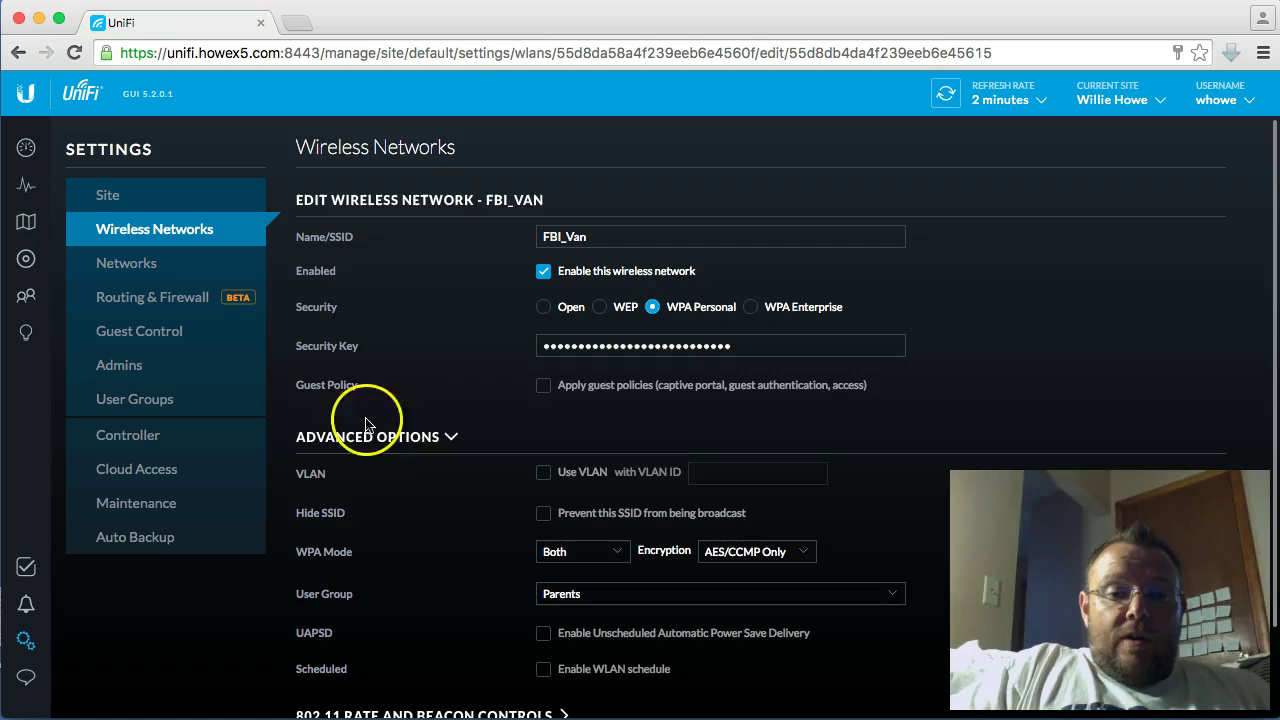
click(545, 389)
scroll(449, 382, down, 2)
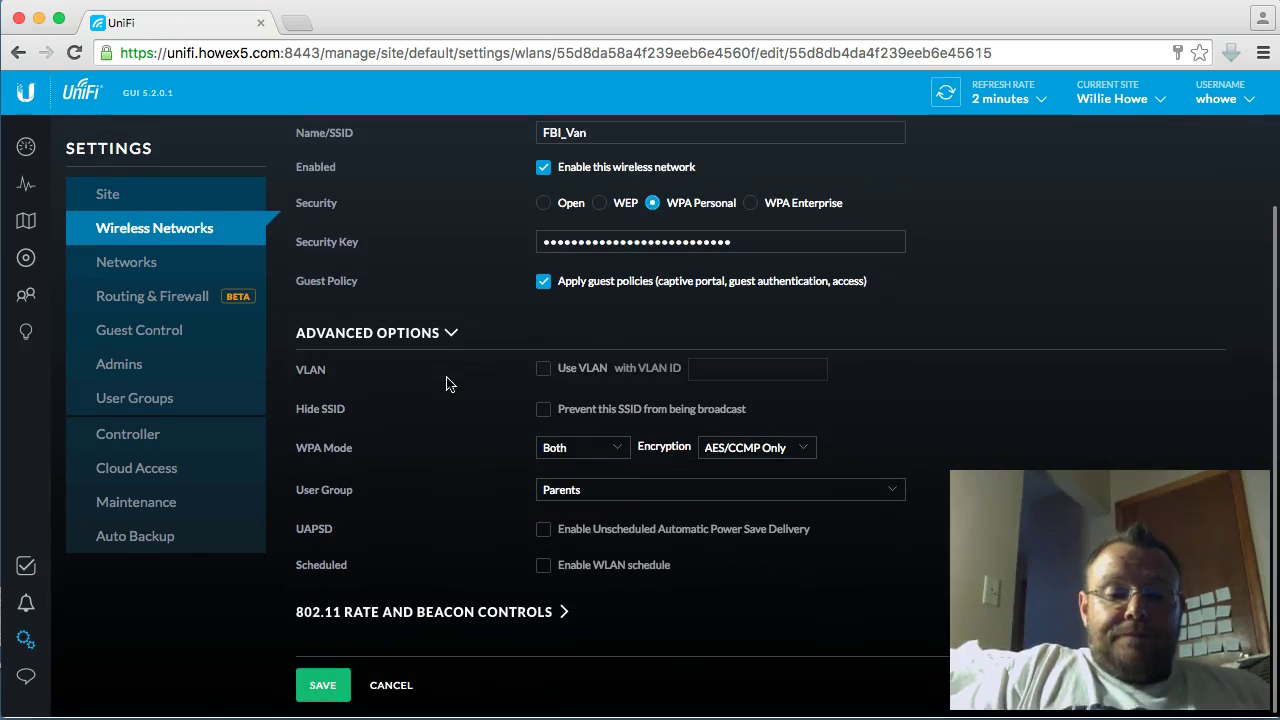
click(322, 692)
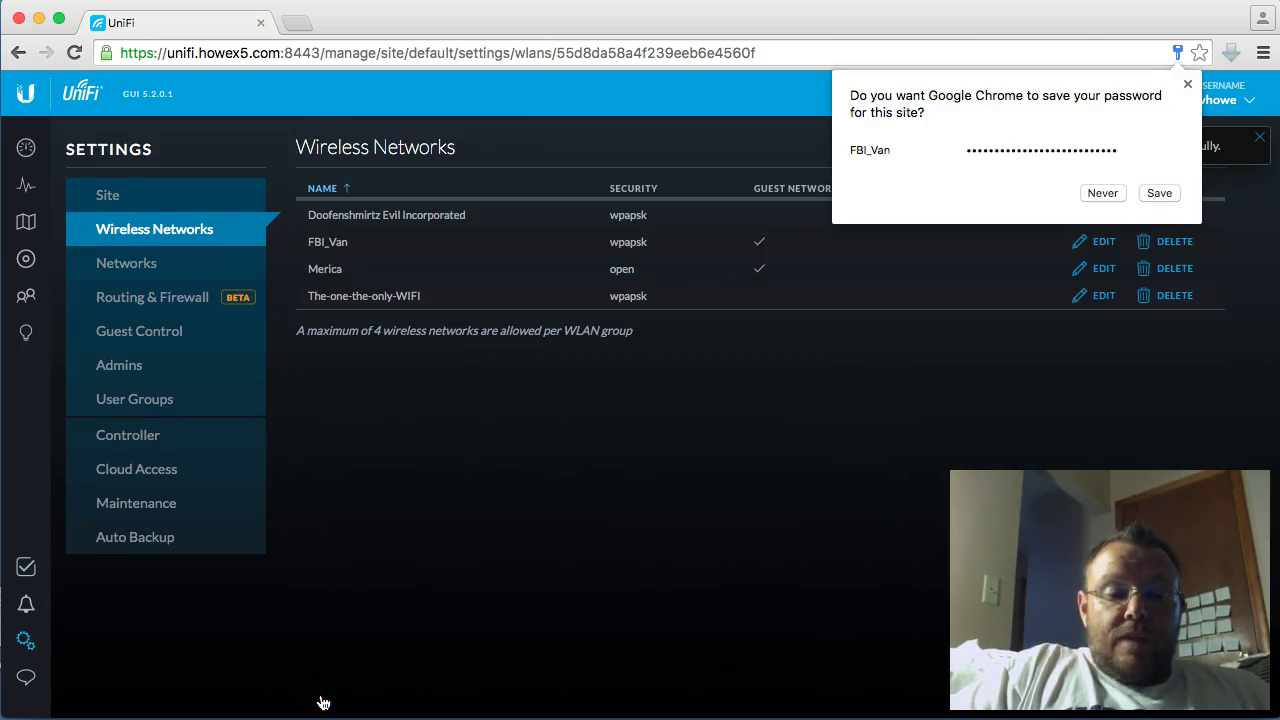
click(1103, 194)
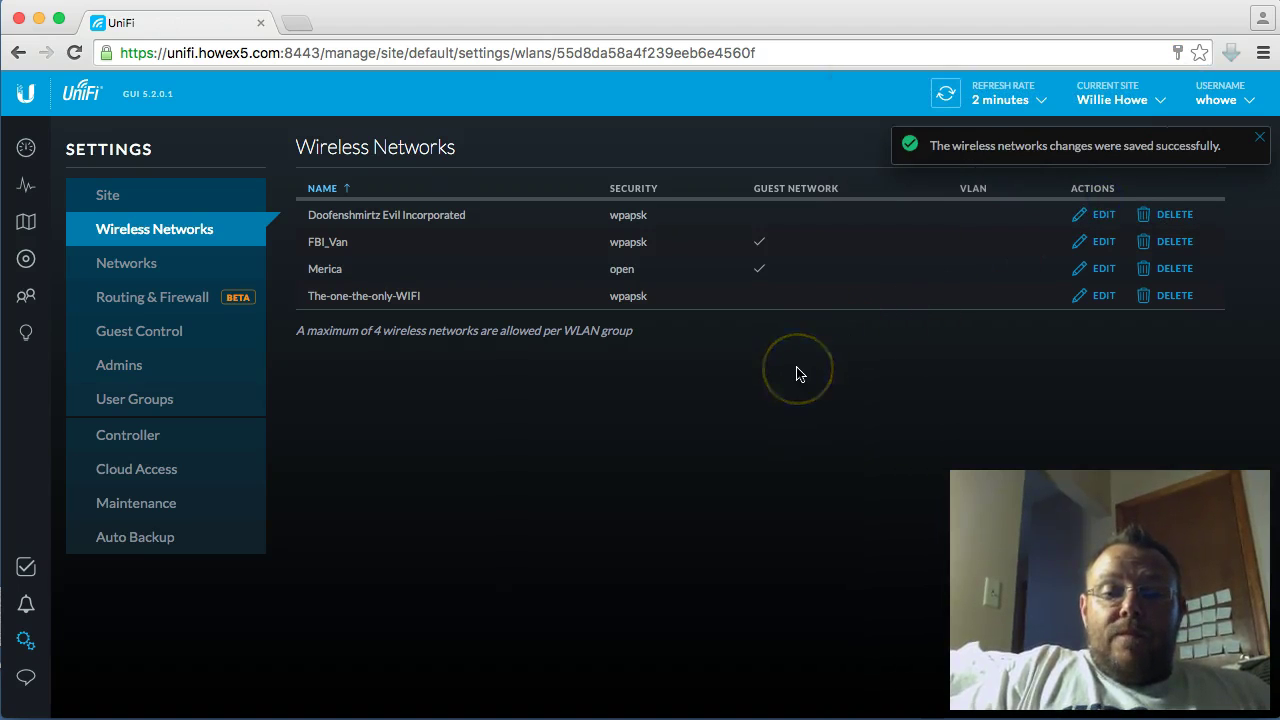
click(27, 258)
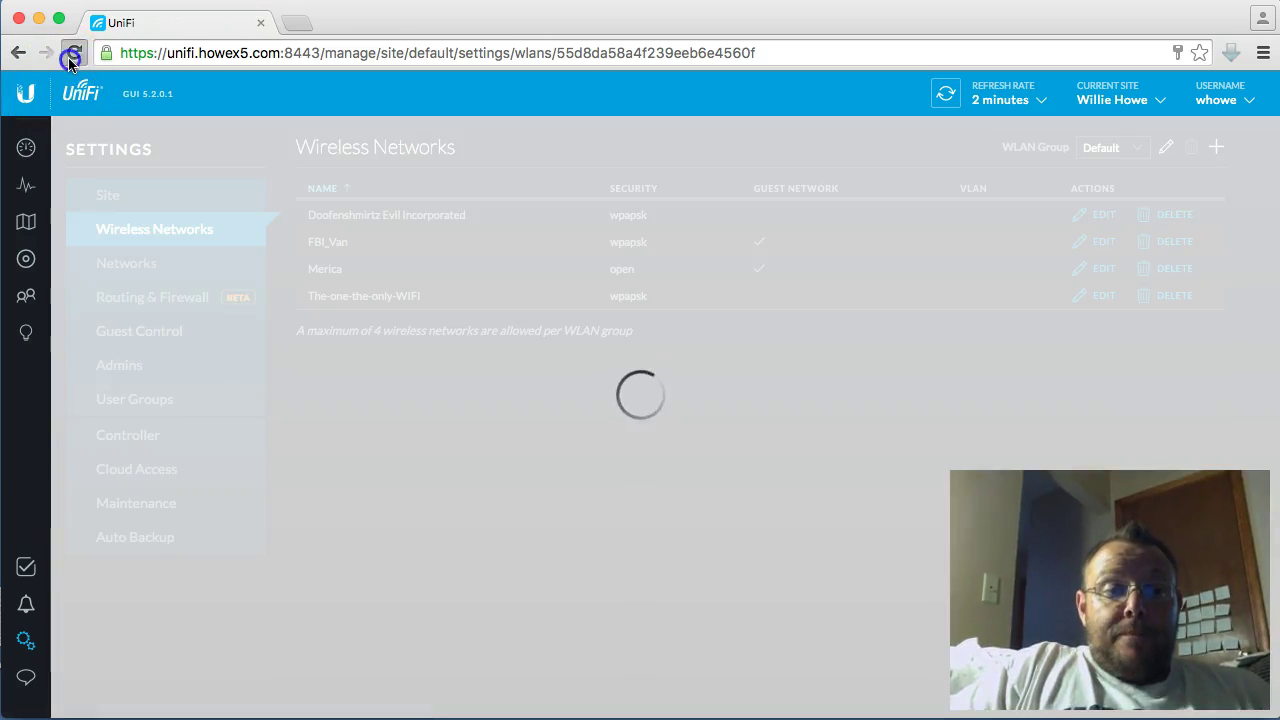
click(72, 55)
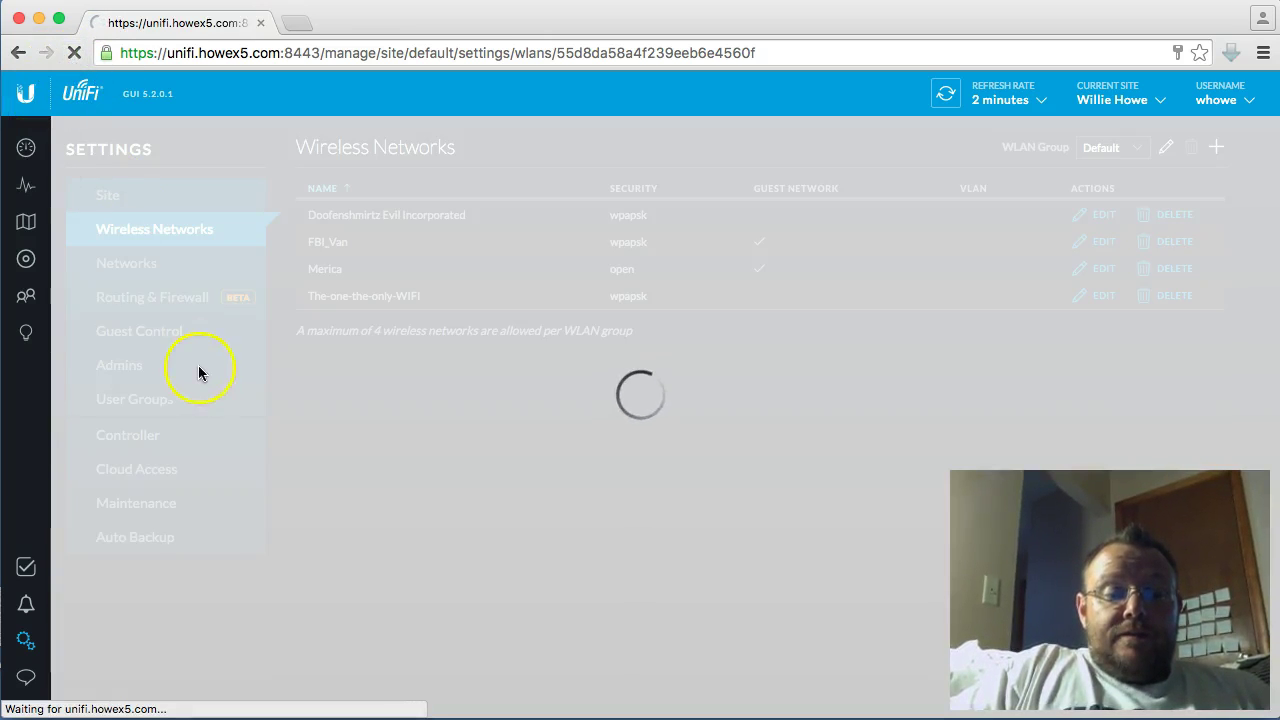
Run nslookup unifi.howex5.com in Terminal, confirming it resolves to 192.168.66.10.
key(super+Tab)
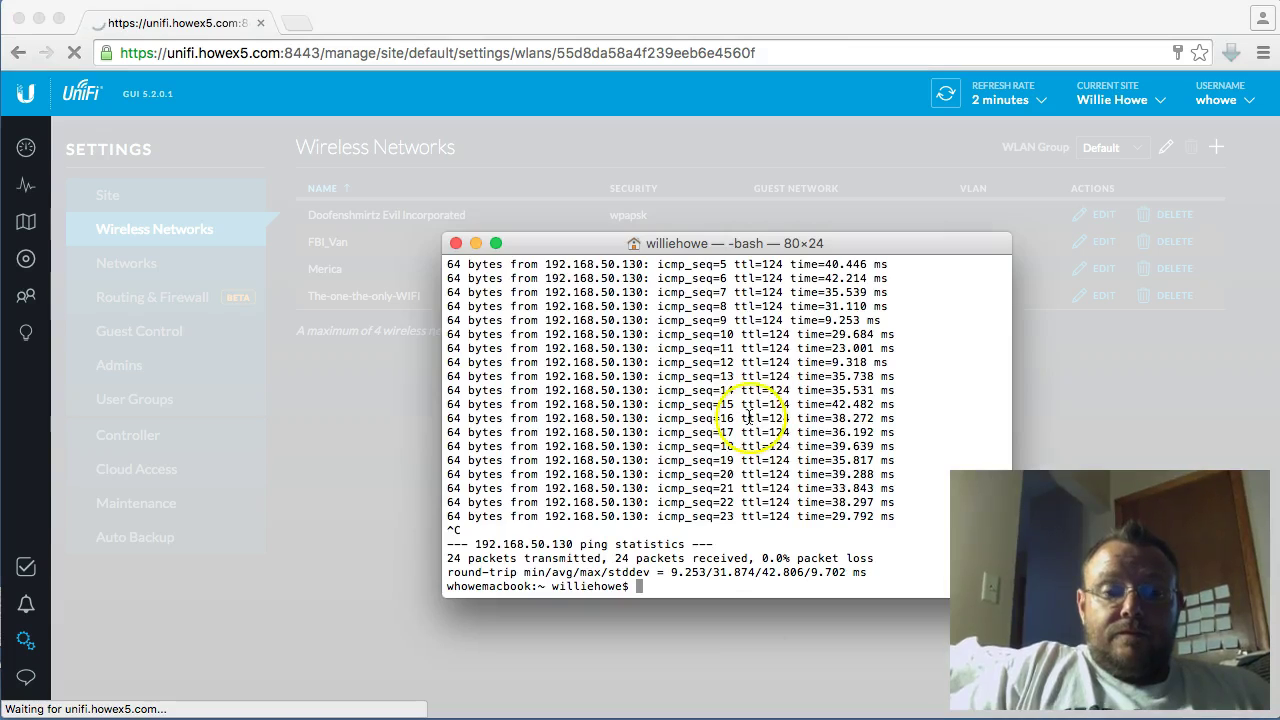
key(Return)
key(Return)
key(Return)
key(Return)
key(Return)
key(Return)
key(Return)
key(Return)
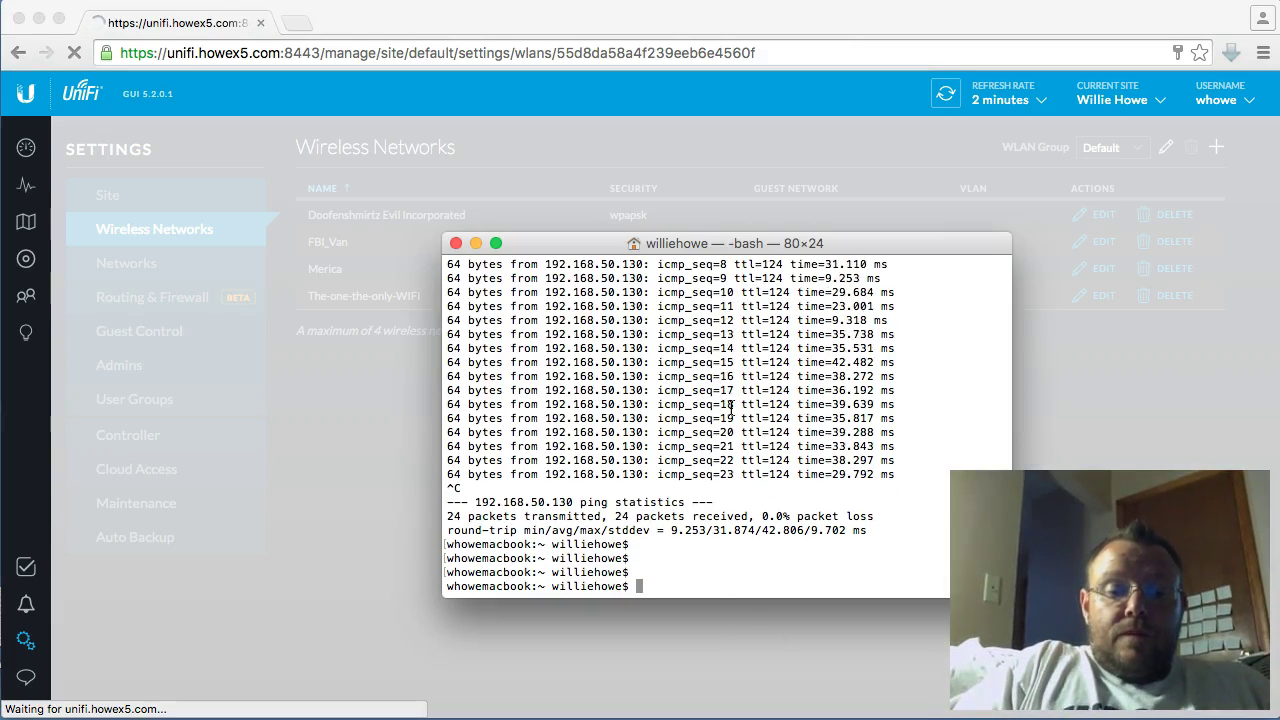
key(Return)
key(Return)
key(Return)
key(Return)
key(Return)
key(Return)
key(Return)
key(Return)
key(Return)
key(Return)
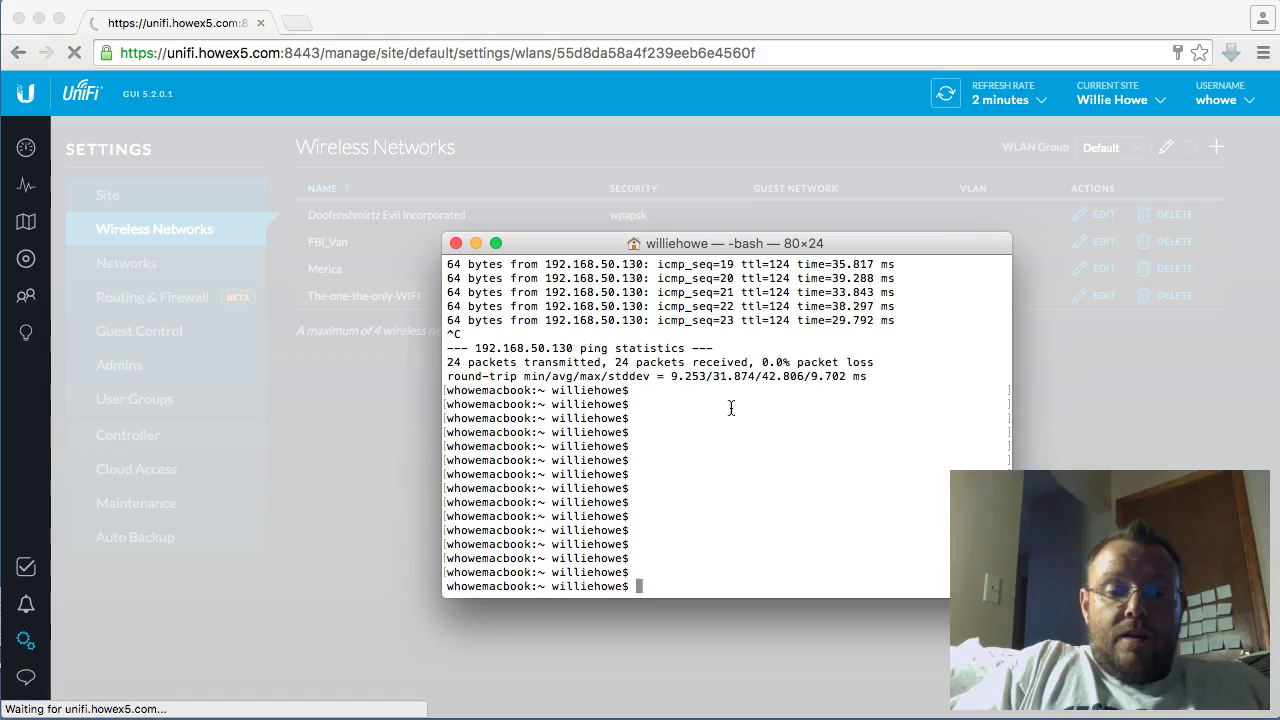
text(nslookup )
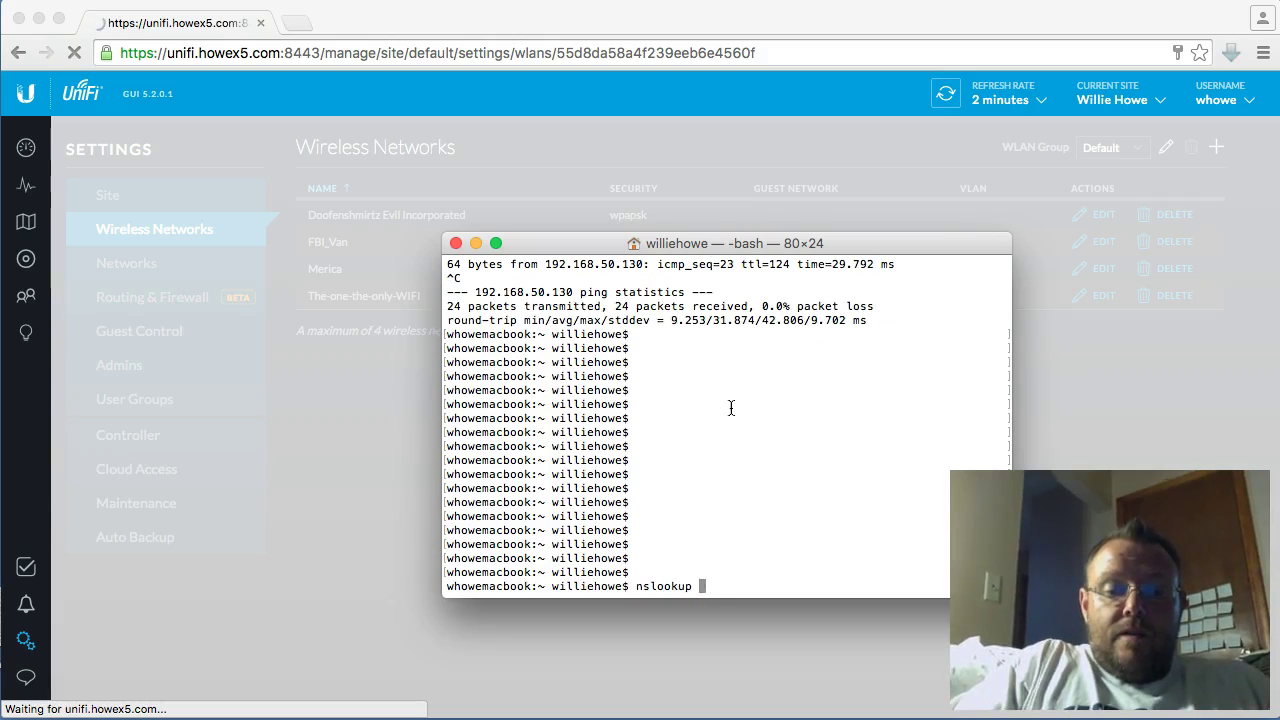
text(unifi)
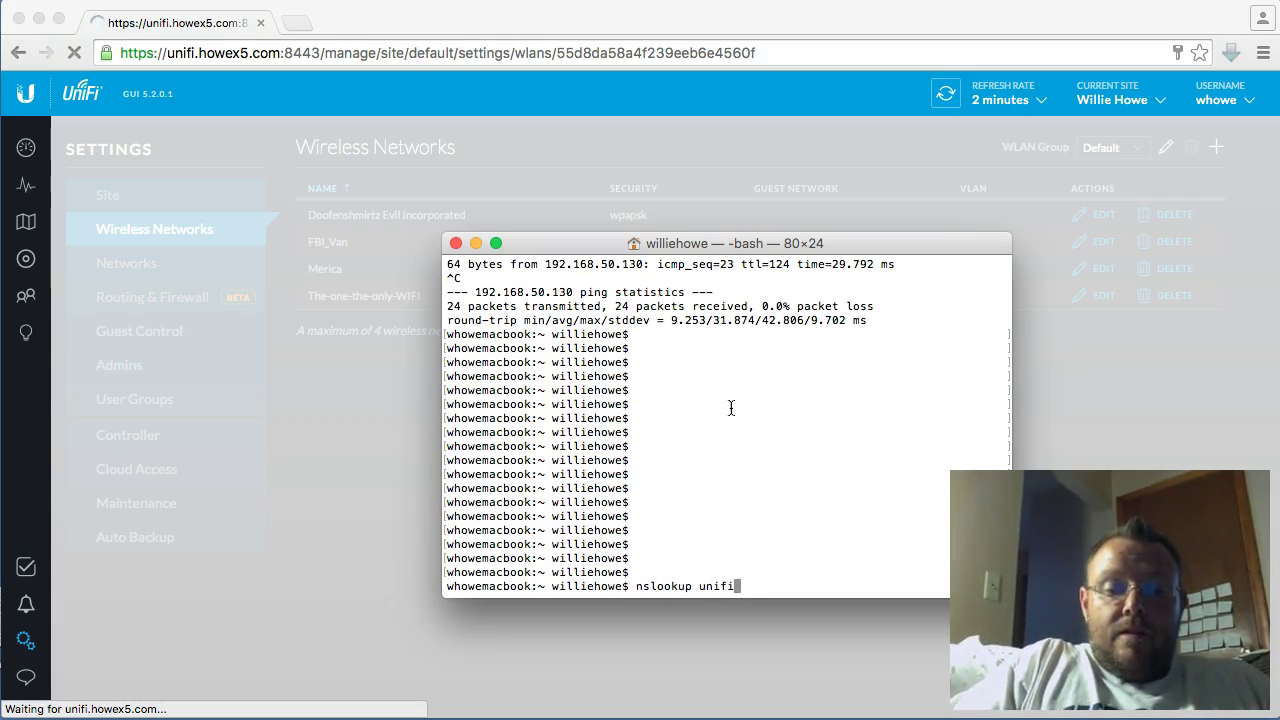
text(.howex5.com)
key(Return)
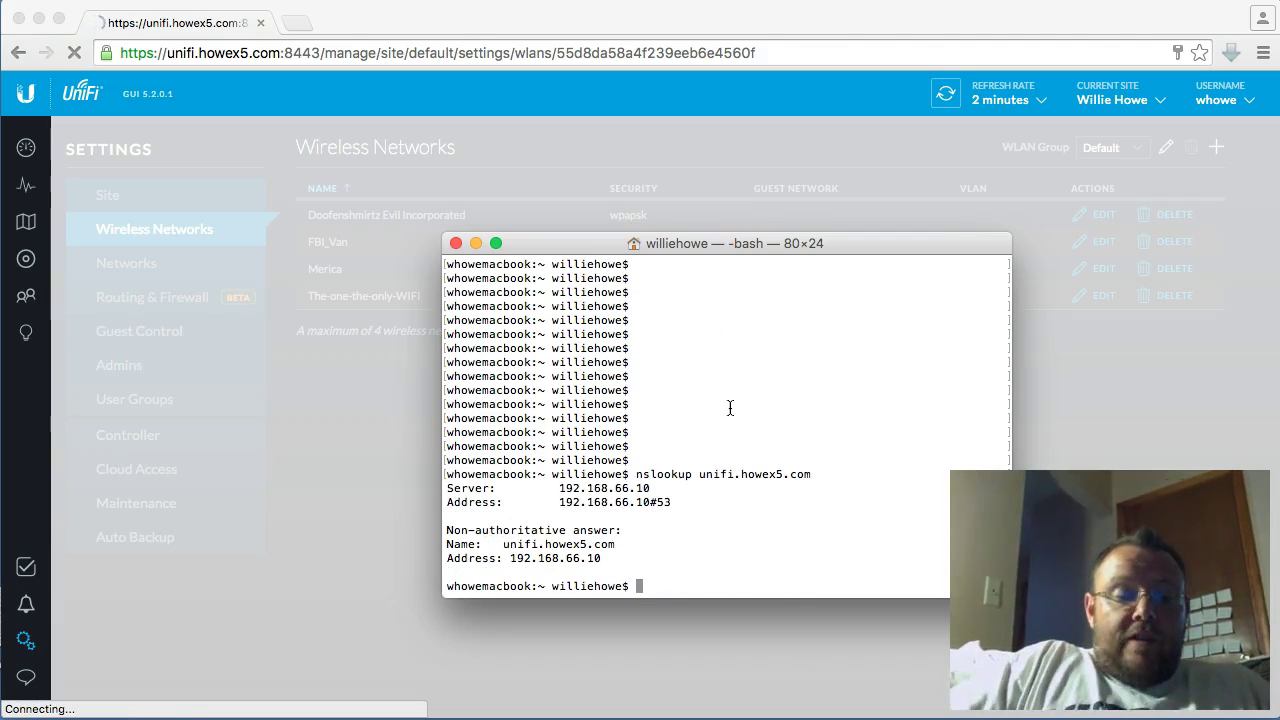
click(223, 226)
Reload the controller page until the FBI_Van guest portal with the Merica artwork opens.
click(76, 54)
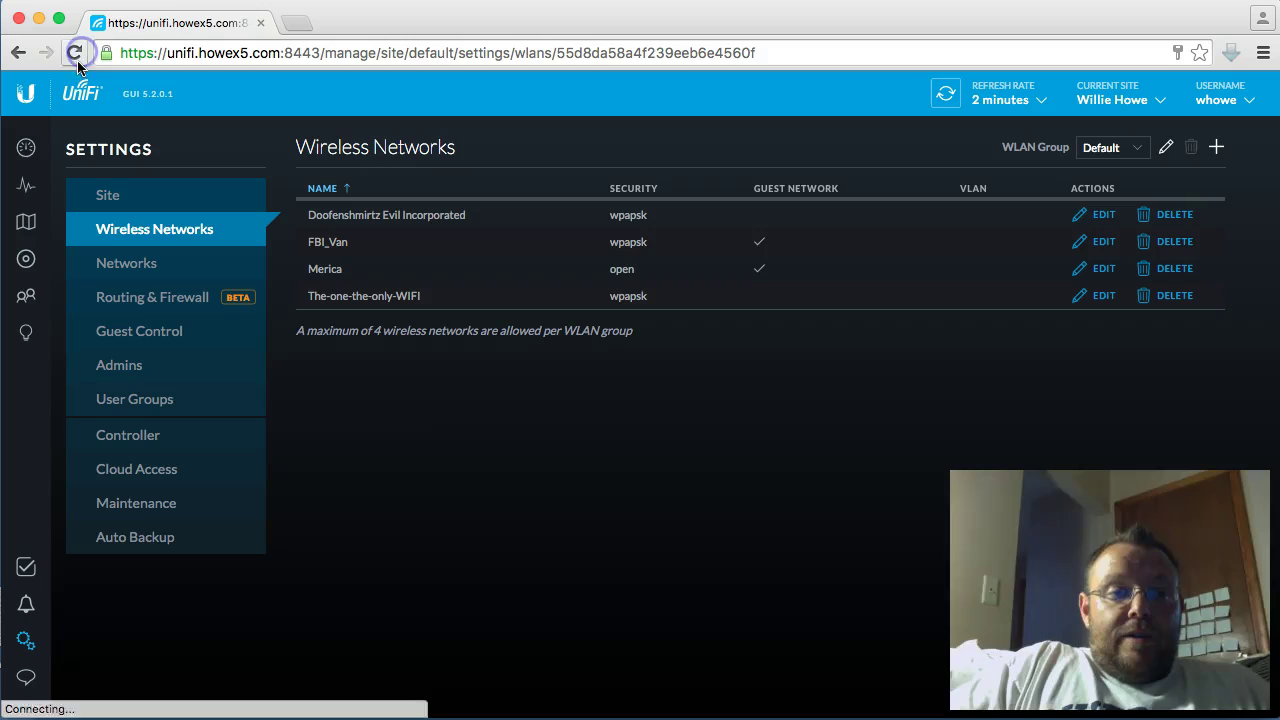
click(75, 54)
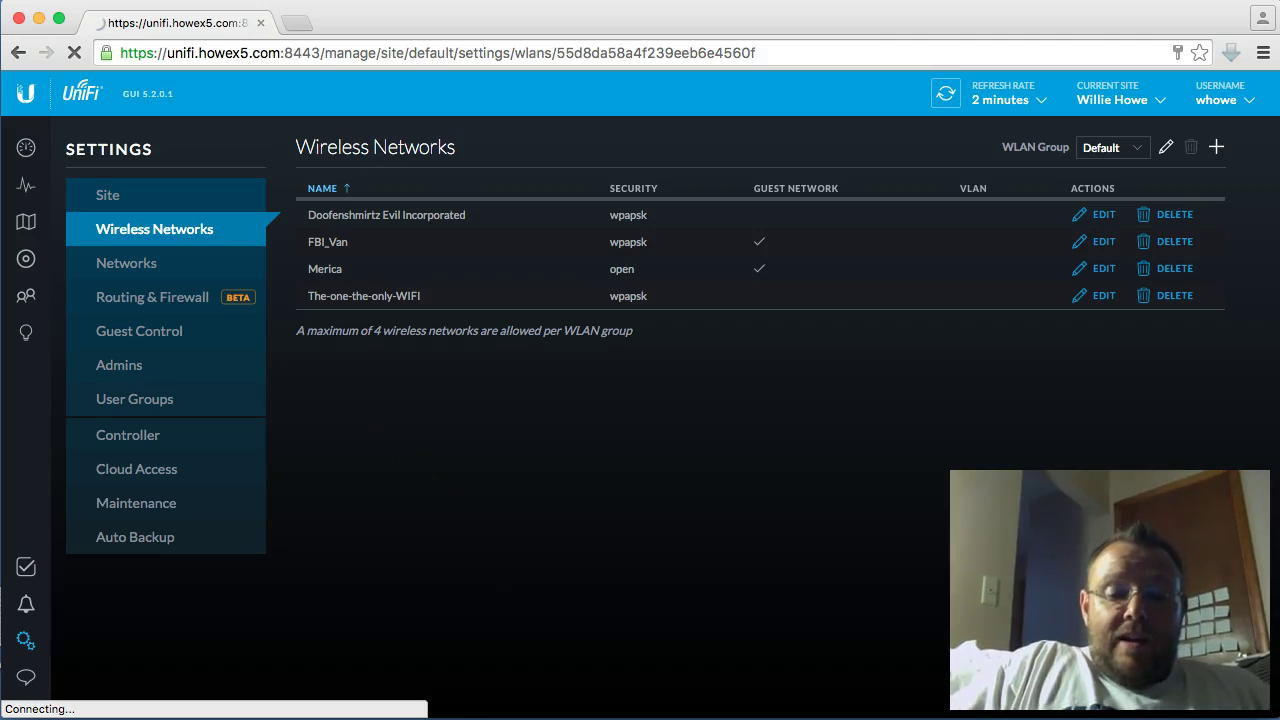
key(super+Tab)
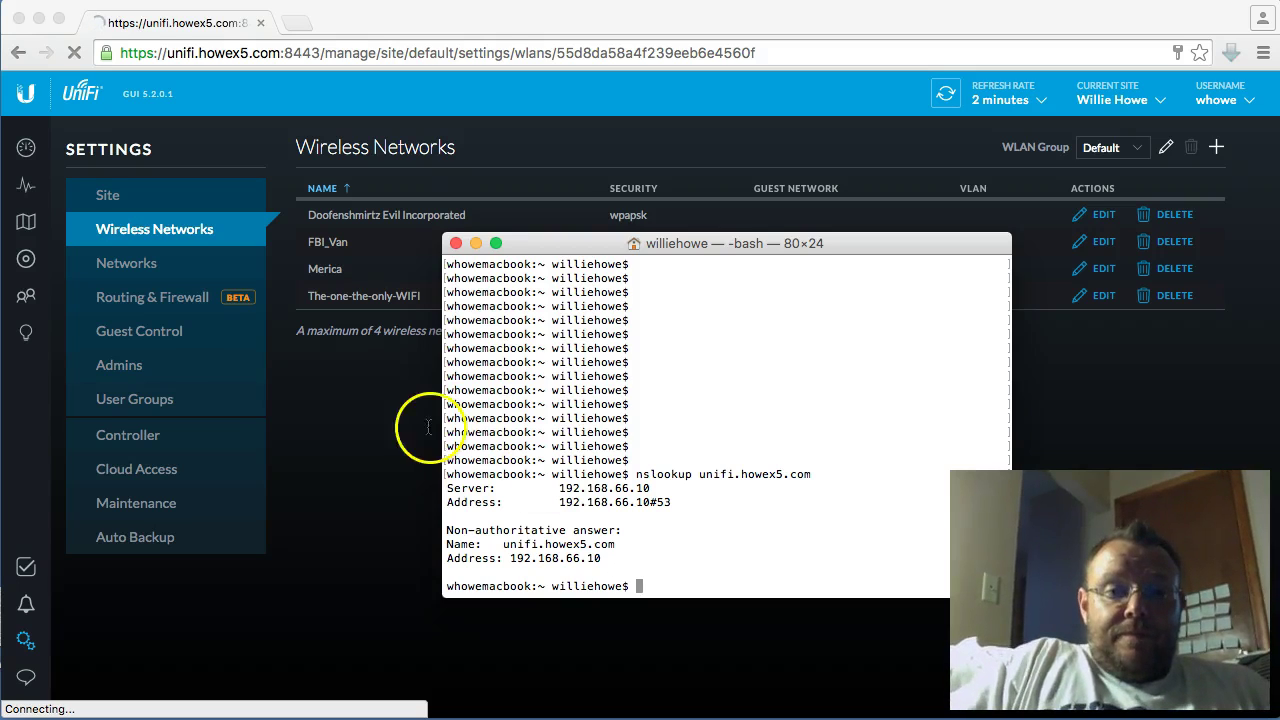
click(390, 430)
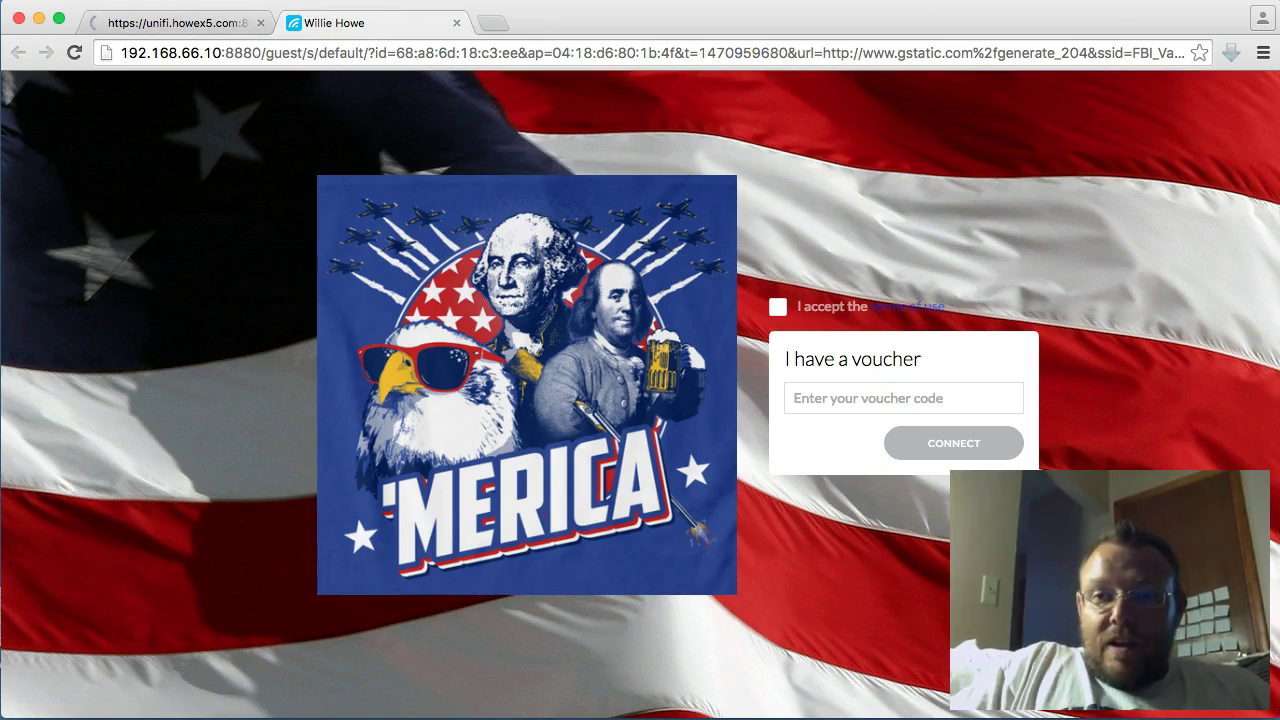
Join The-one-the-only-WIFI from the Wi-Fi menu using its WPA2 password.
click(1048, 0)
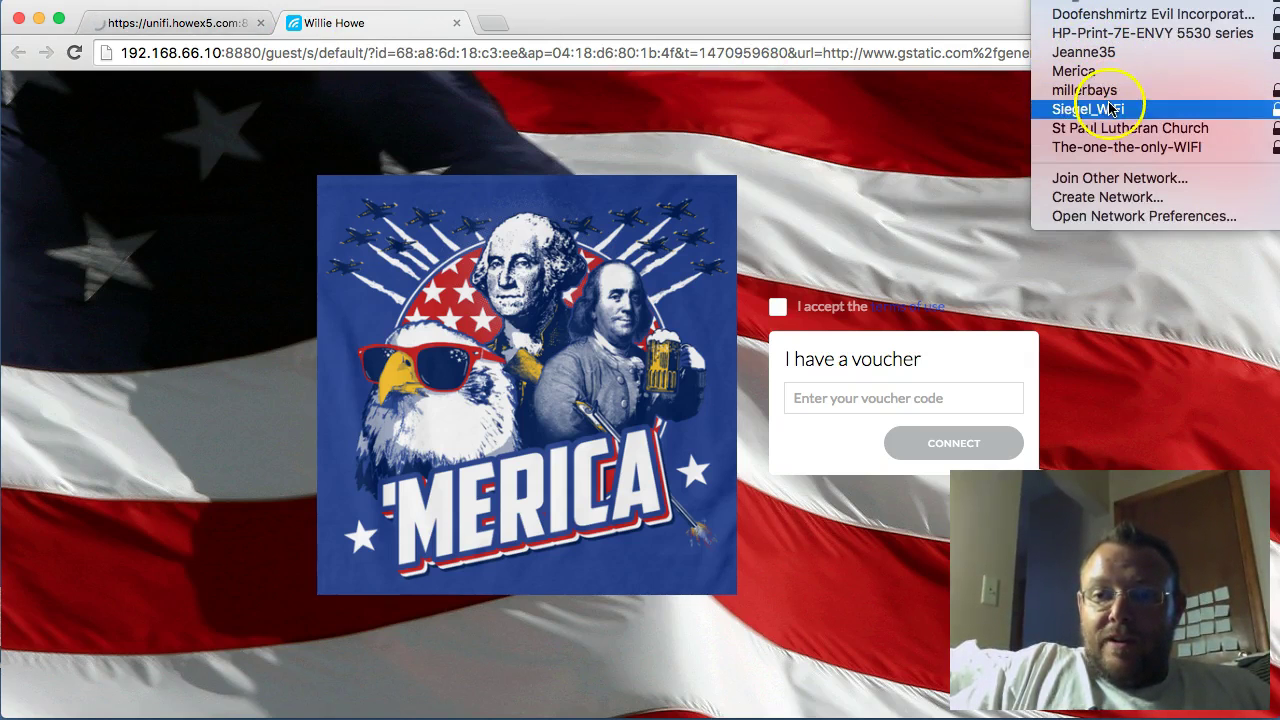
click(1098, 147)
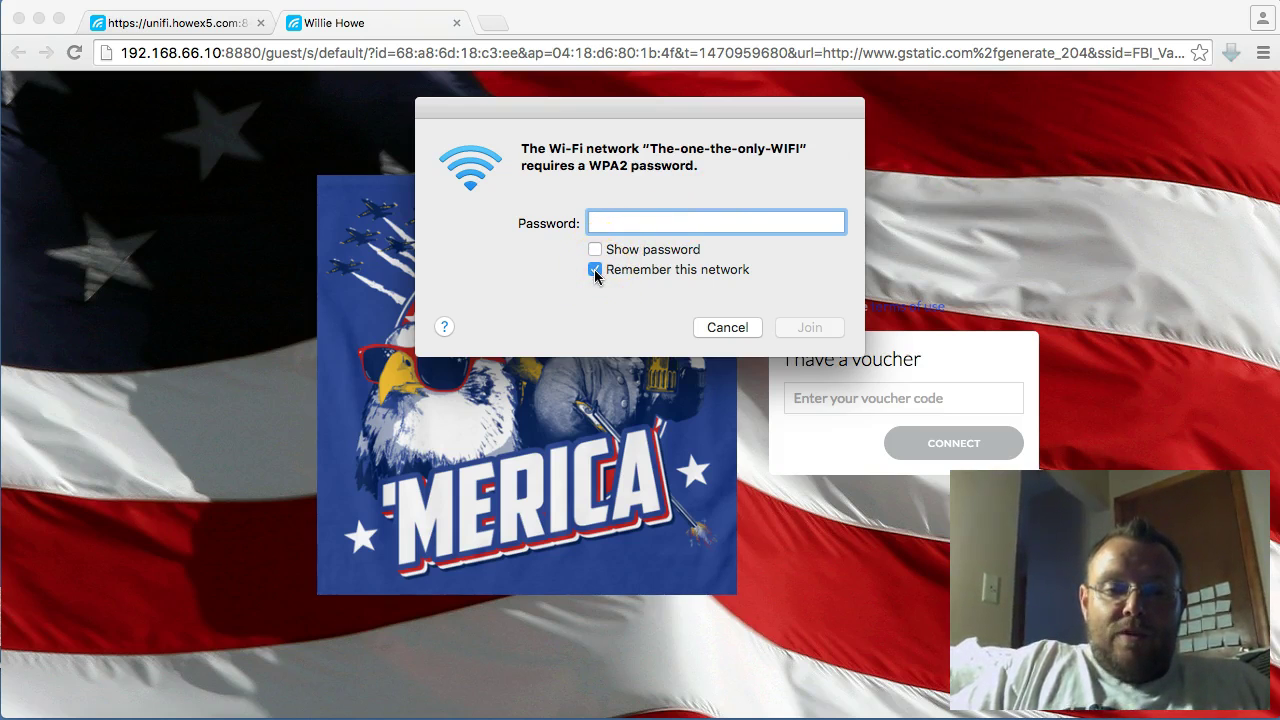
click(642, 227)
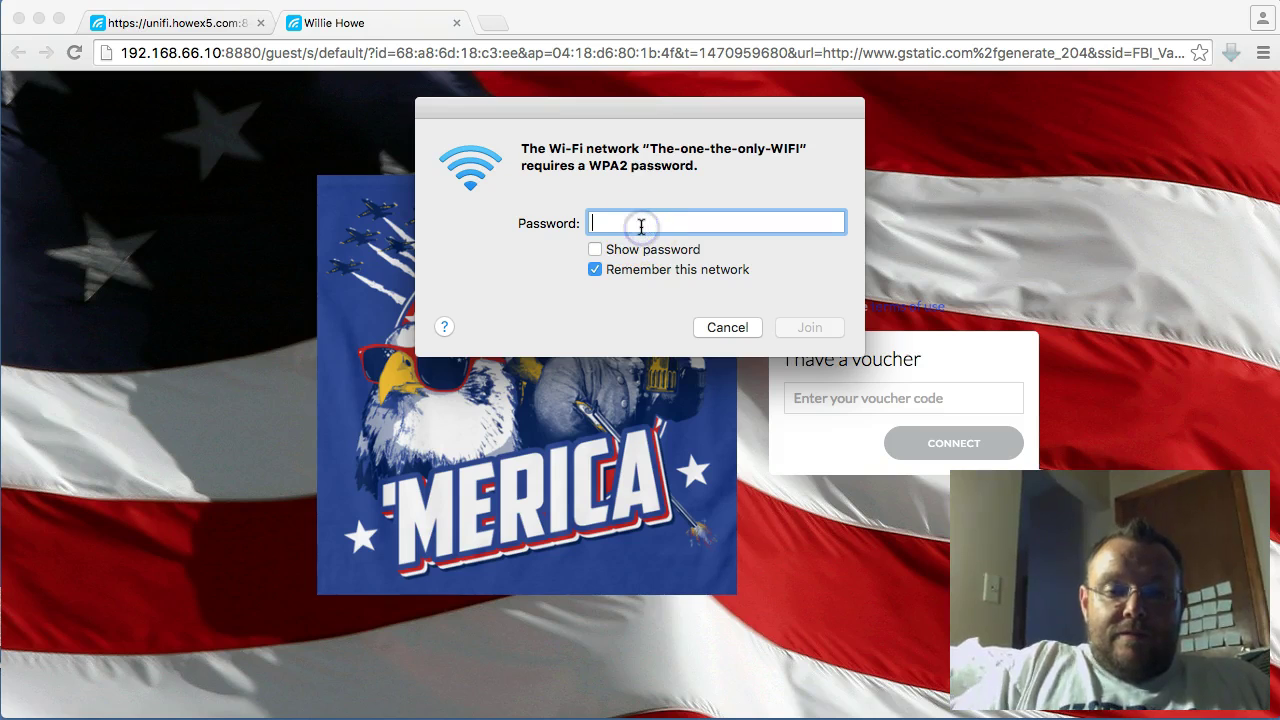
text(••••••••)
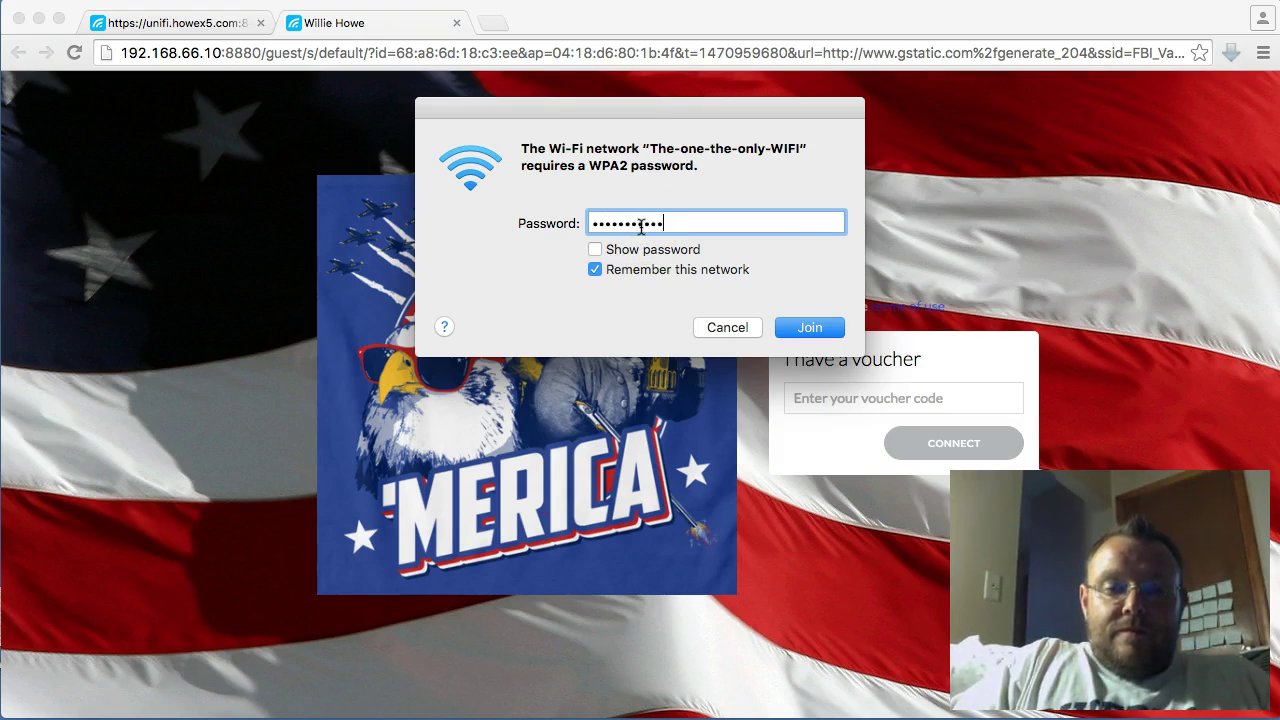
key(Return)
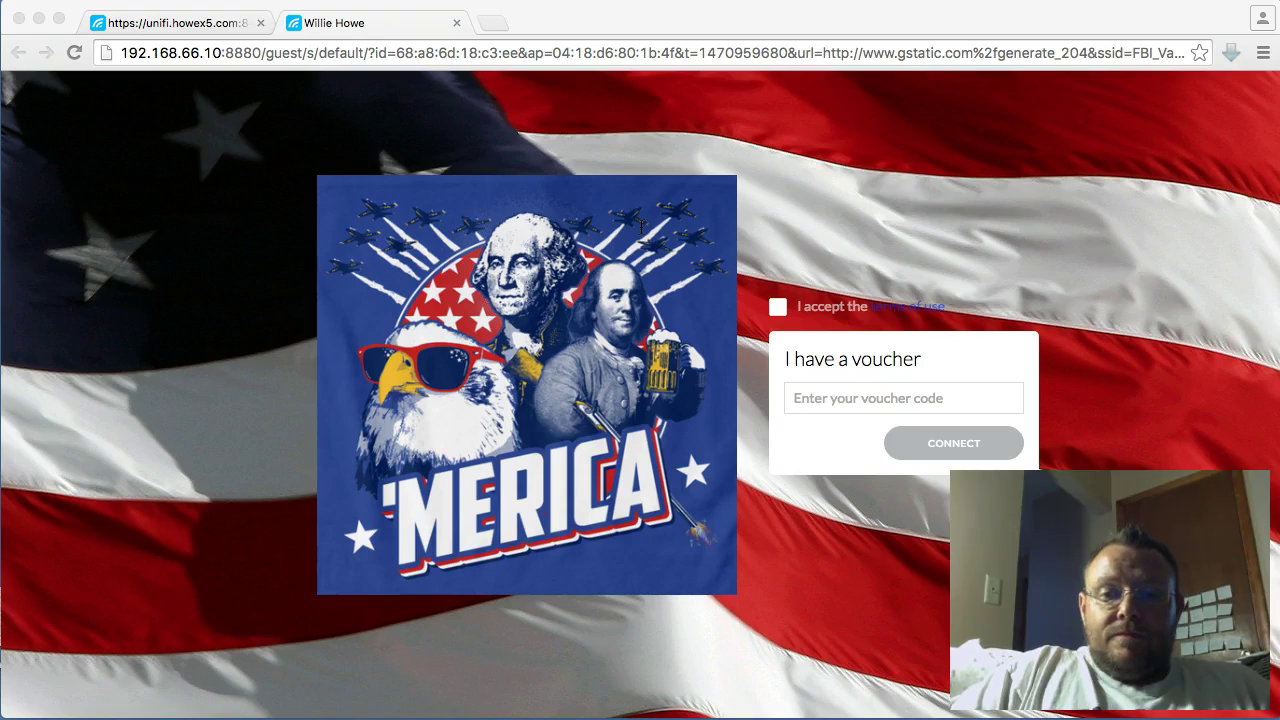
Close the portal tab and review Guest Control's blocked subnets 192.168.0.0/16, 172.16.0.0/12, 10.0.0.0/8.
click(457, 22)
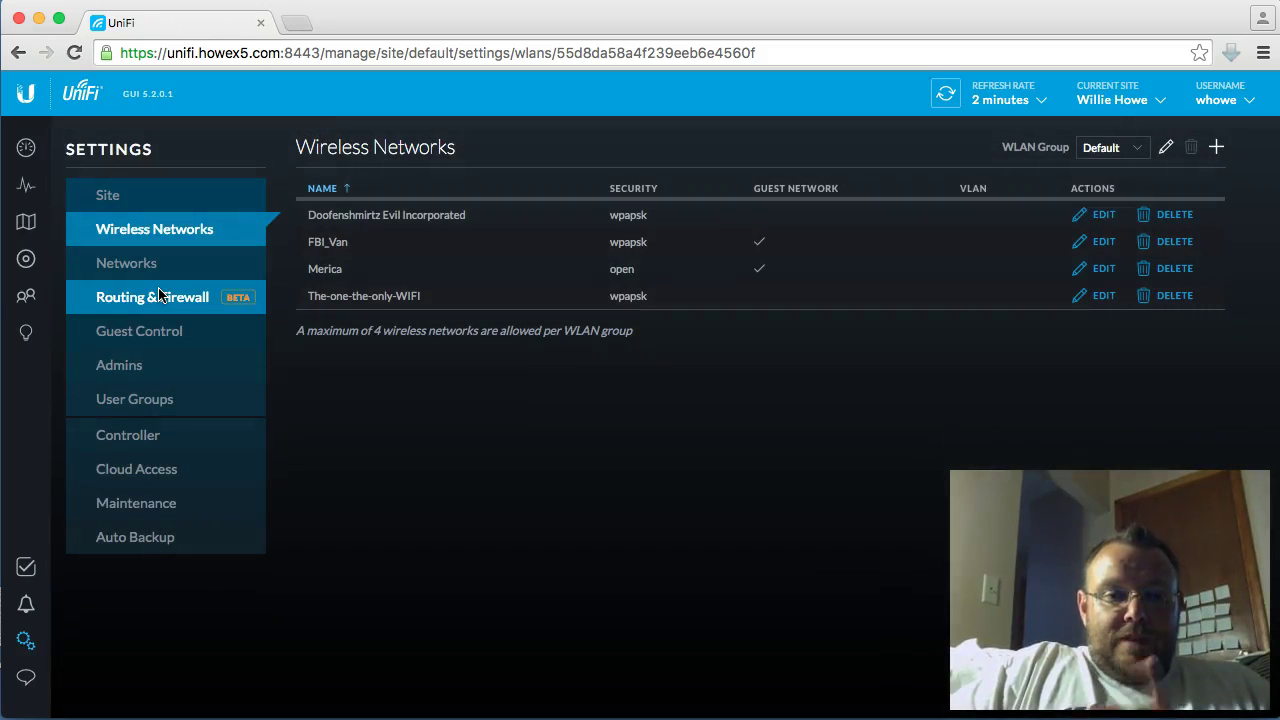
click(160, 297)
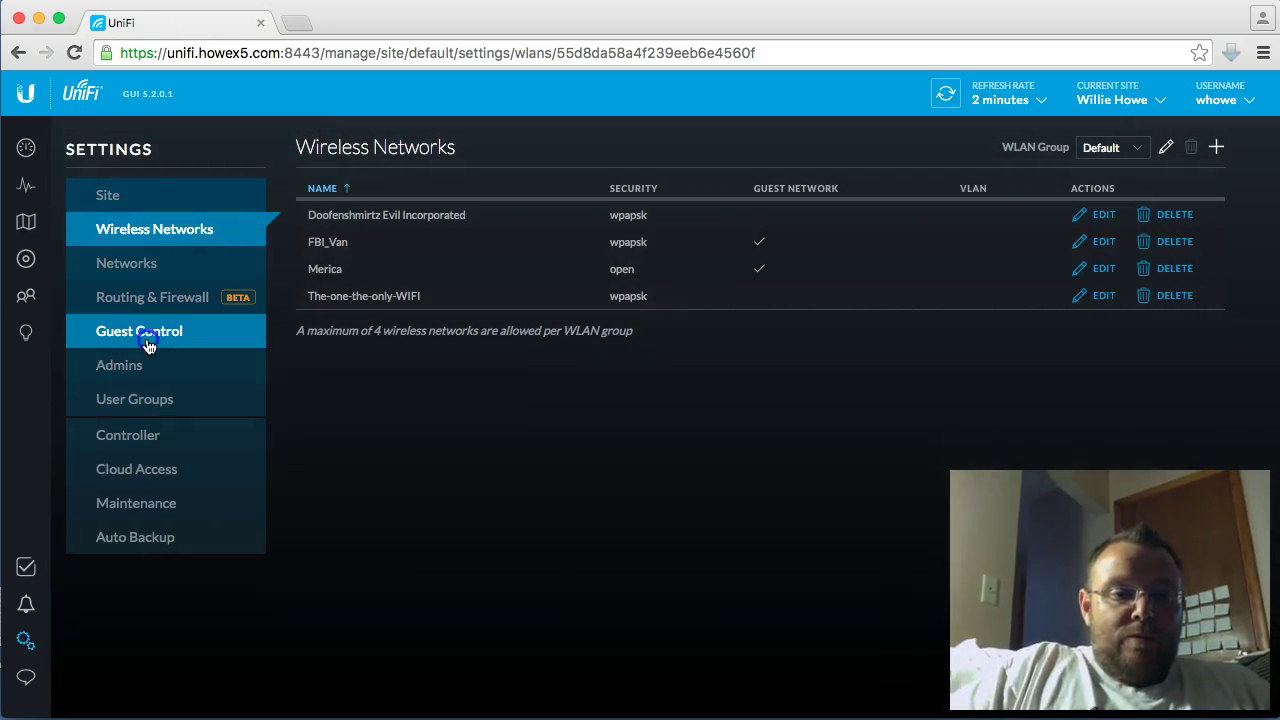
click(146, 341)
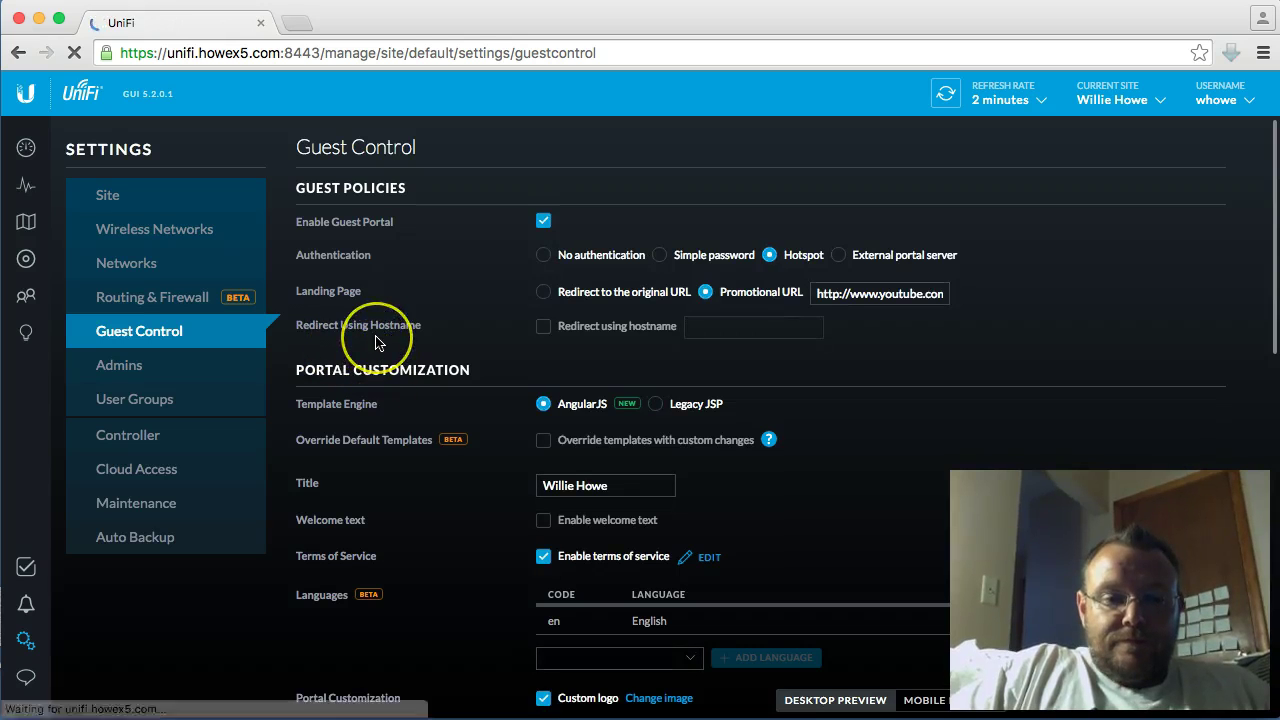
scroll(375, 343, down, 15)
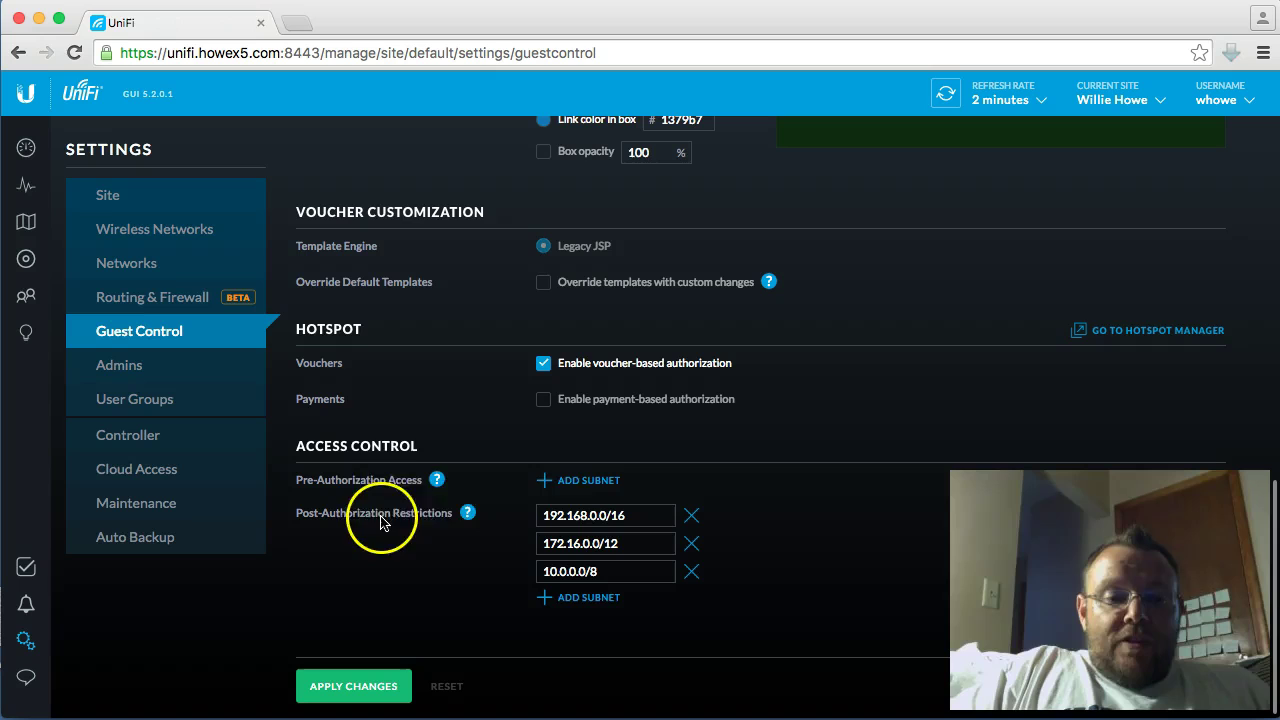
mouse_move(463, 519)
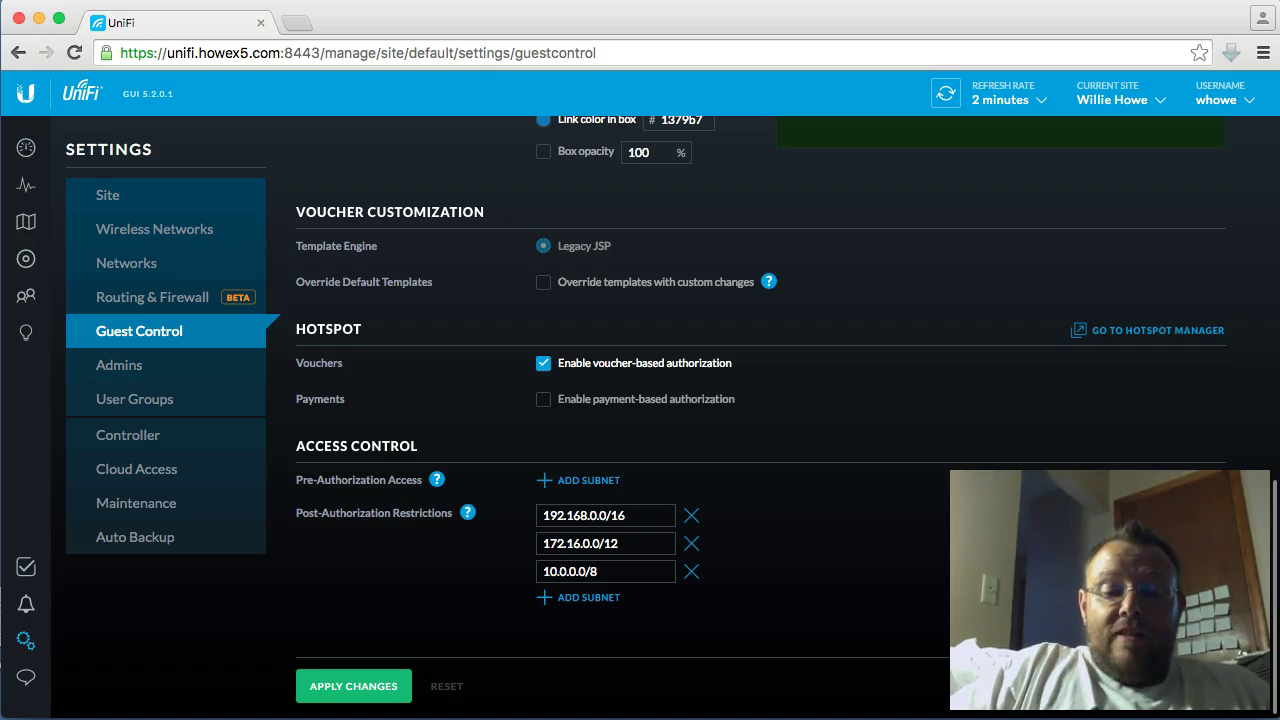
Dismiss Terminal's low disk space warning, then open the controller's Devices list.
key(super+Tab)
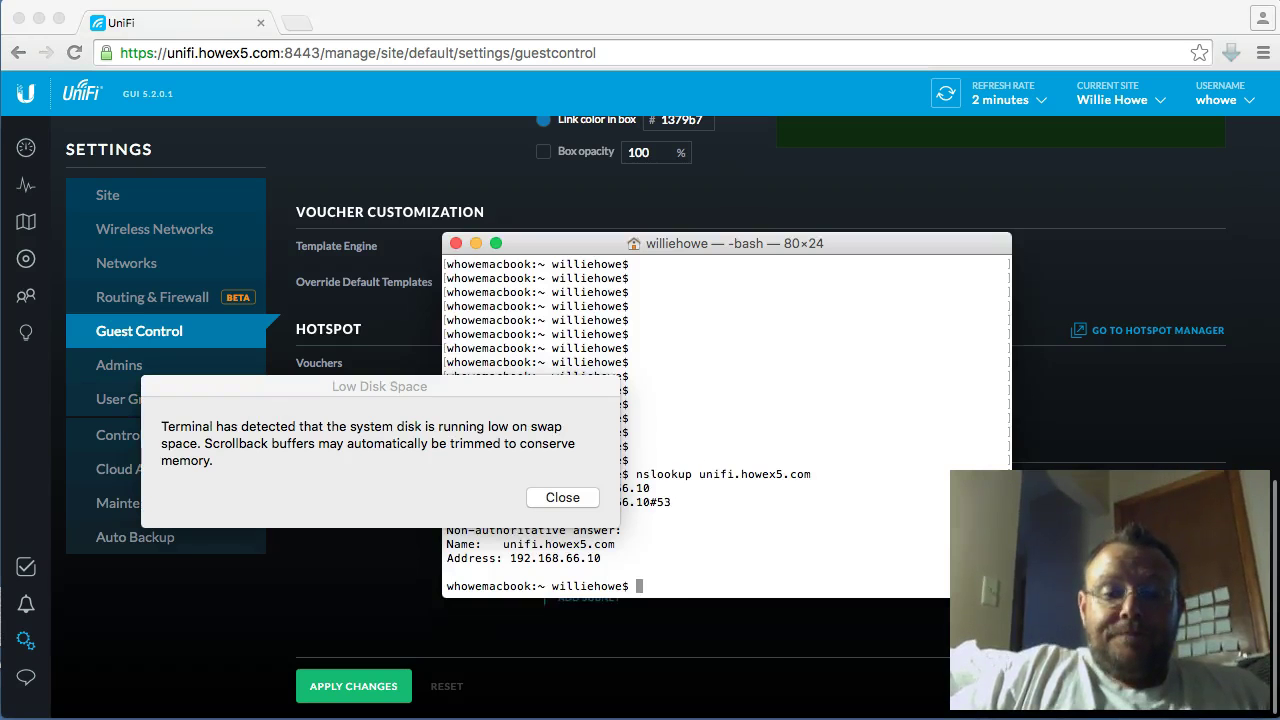
click(581, 503)
text(s)
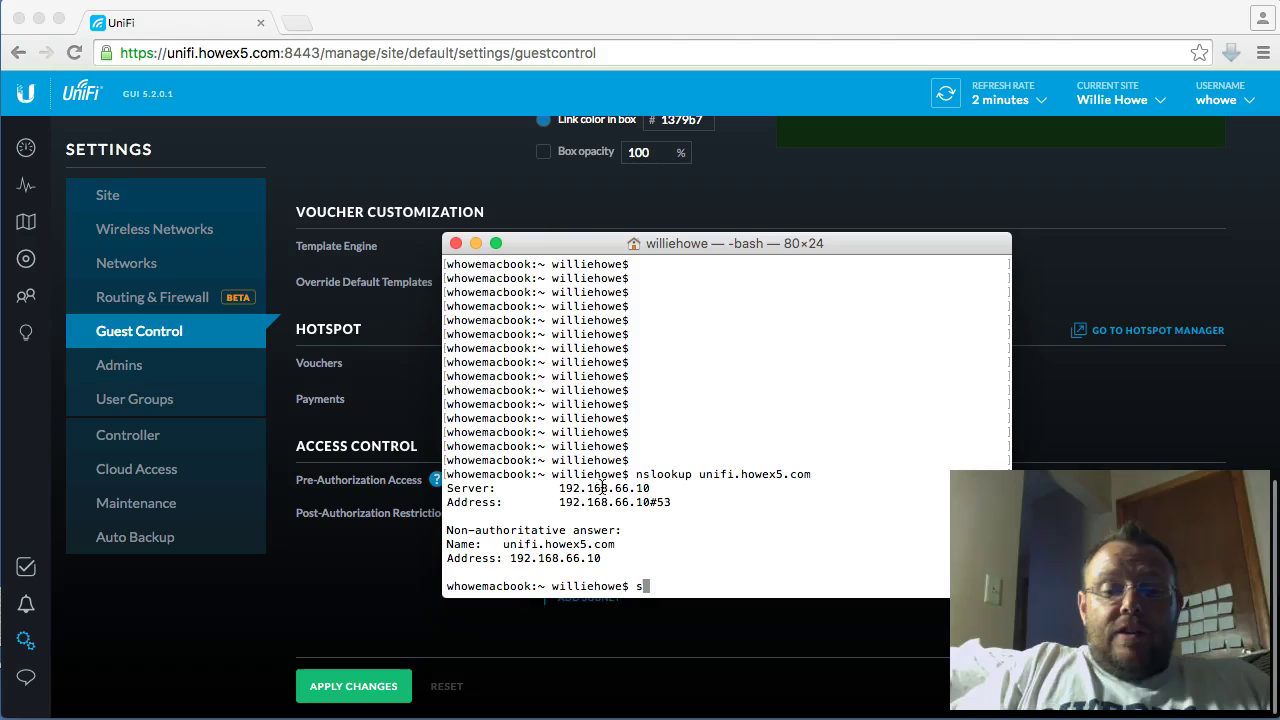
key(BackSpace)
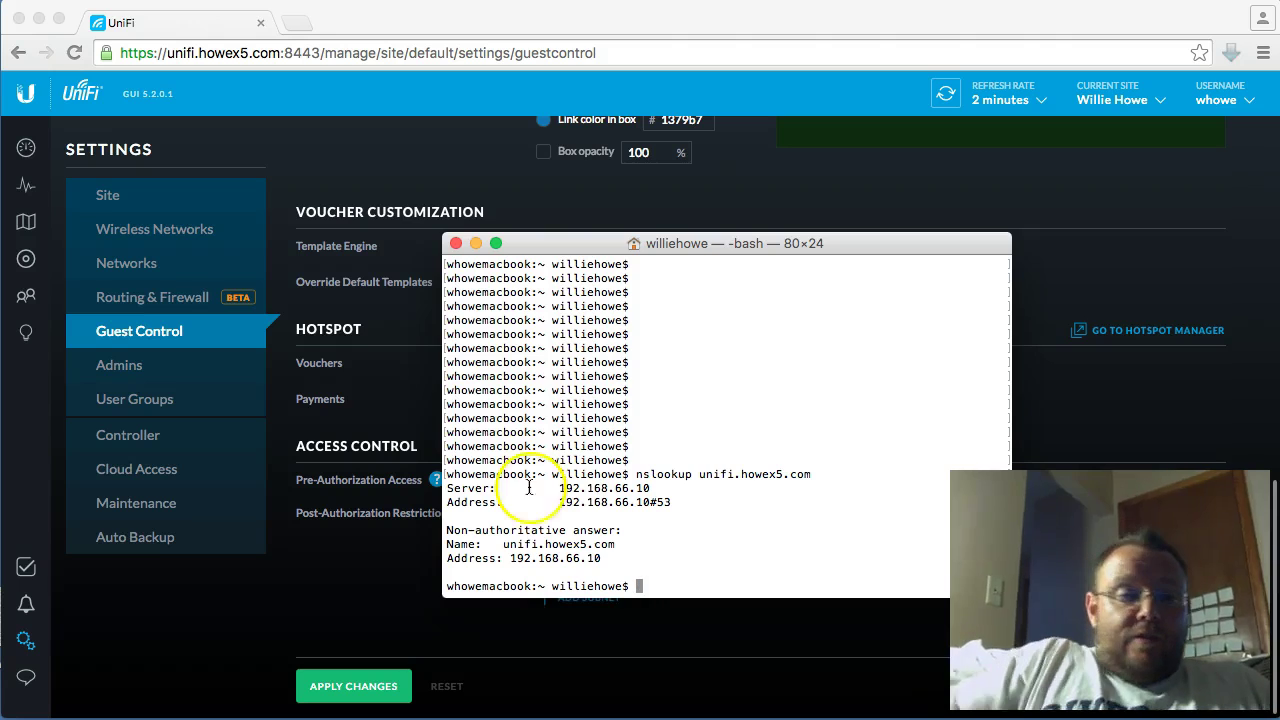
click(29, 264)
click(27, 264)
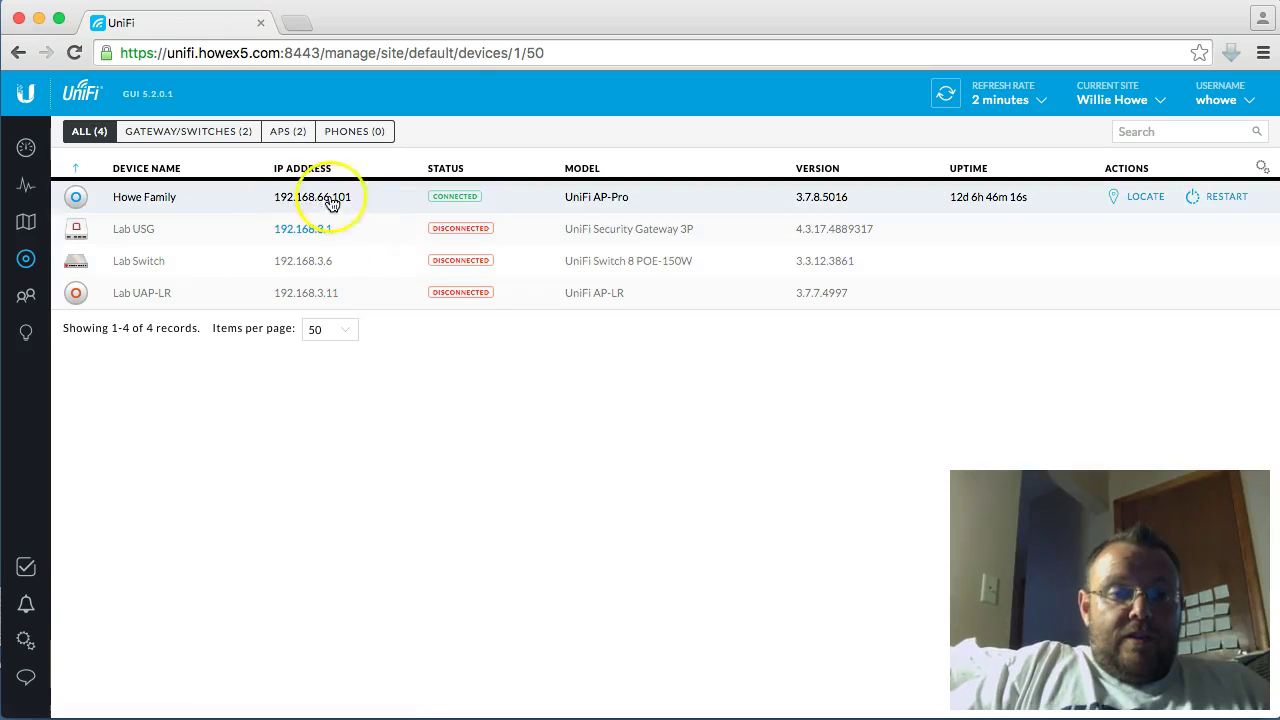
key(super+Tab)
click(737, 401)
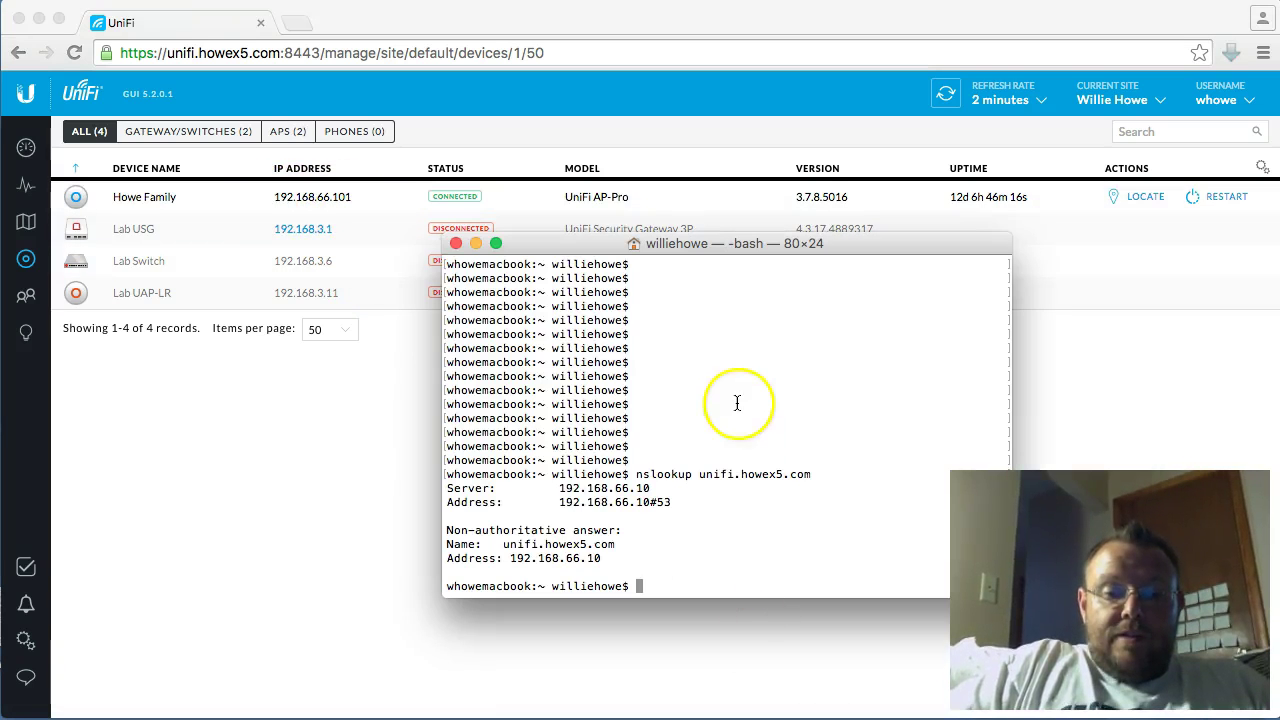
text(ssh admin@)
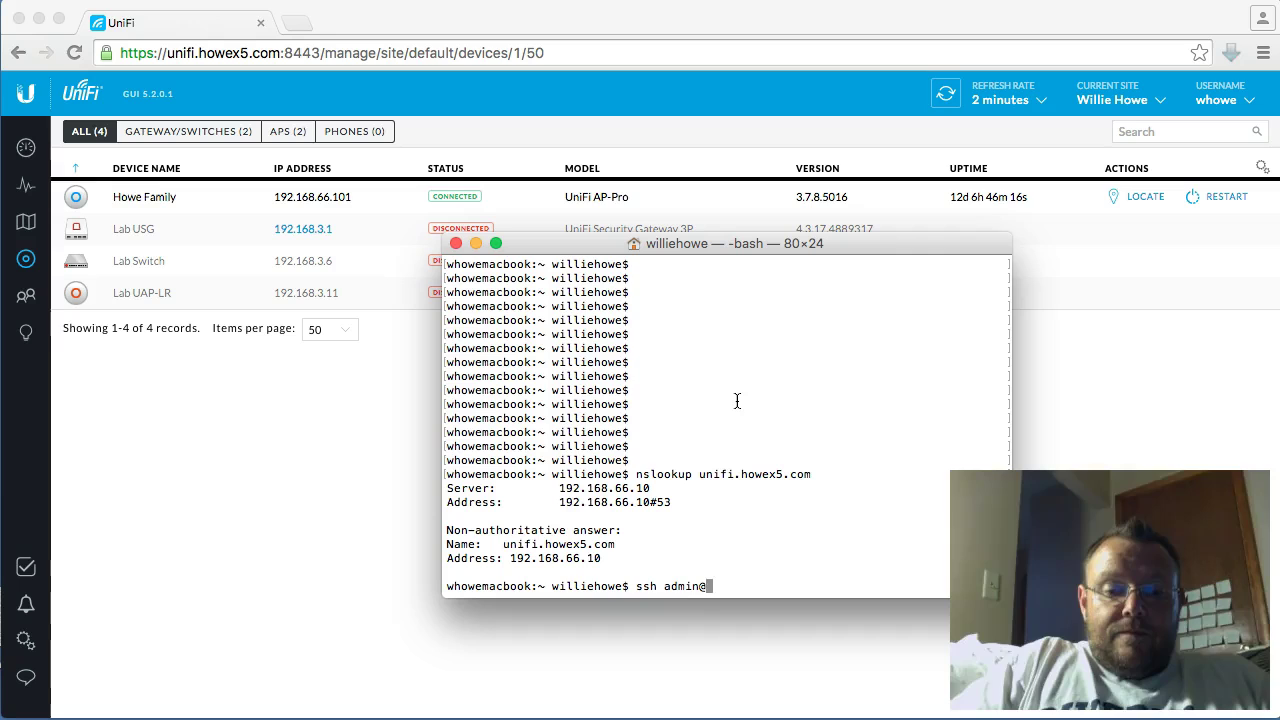
text(192.168.66.101)
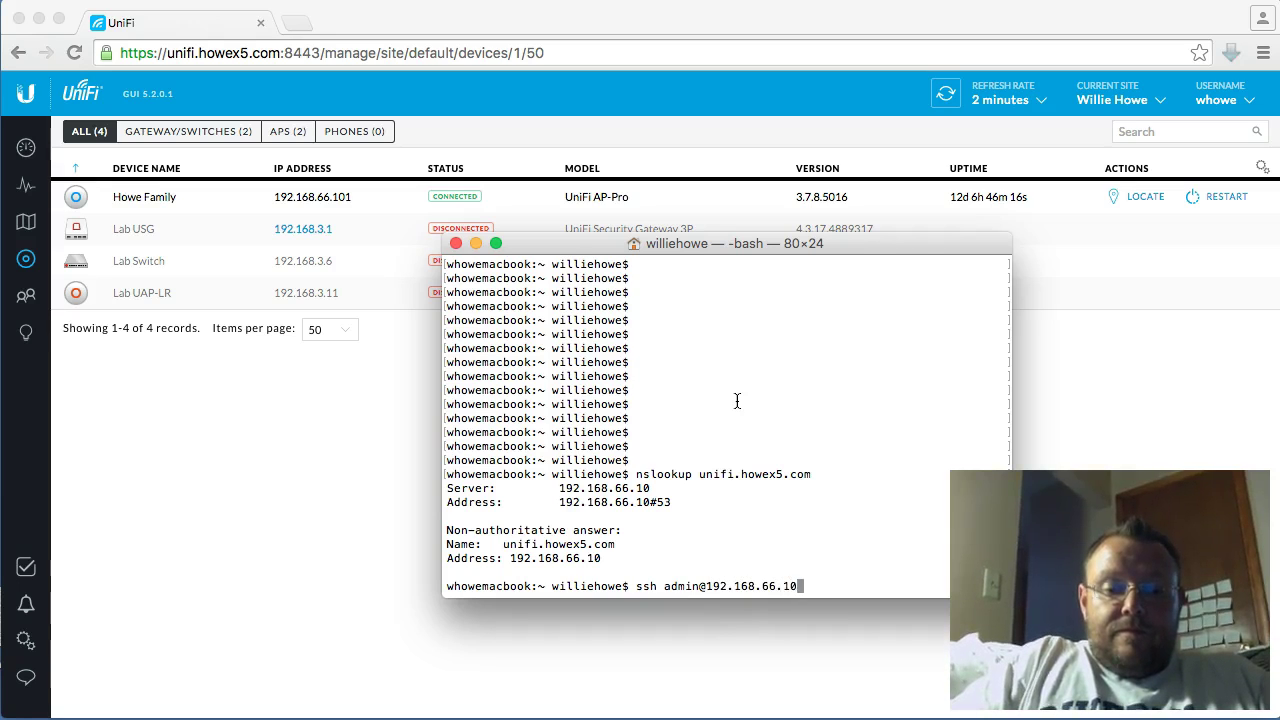
key(Return)
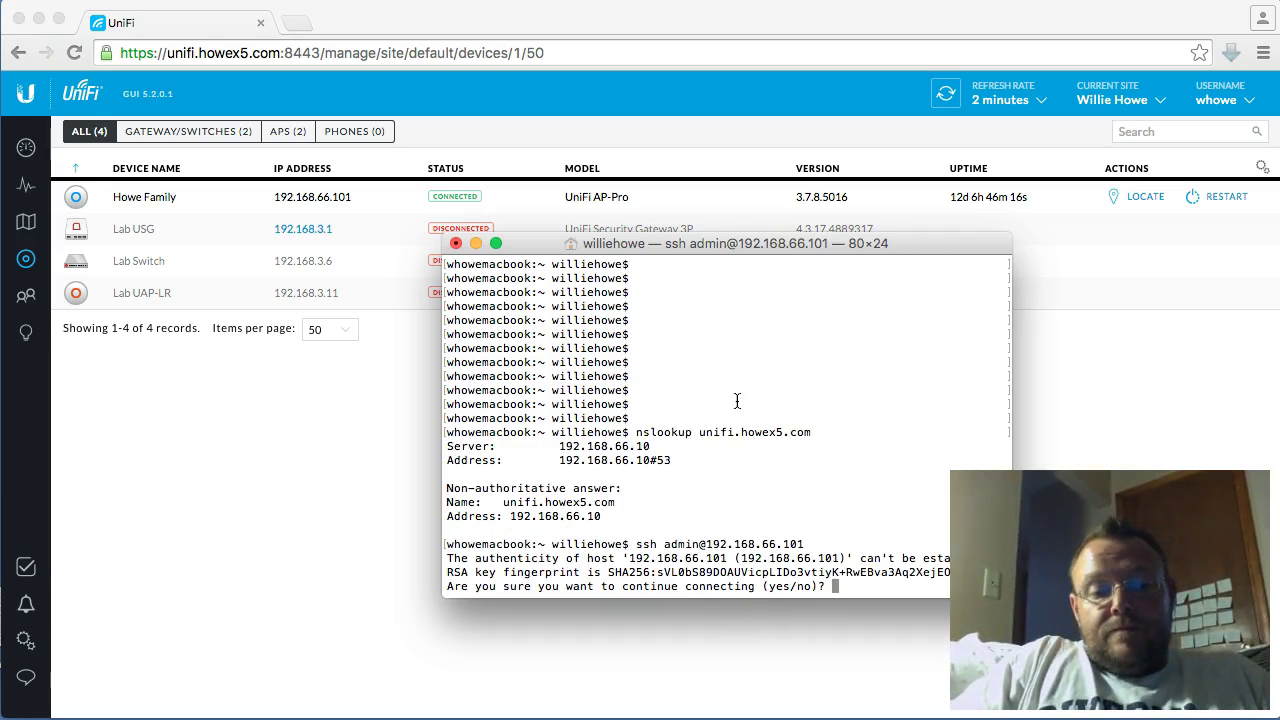
text(yes)
key(Return)
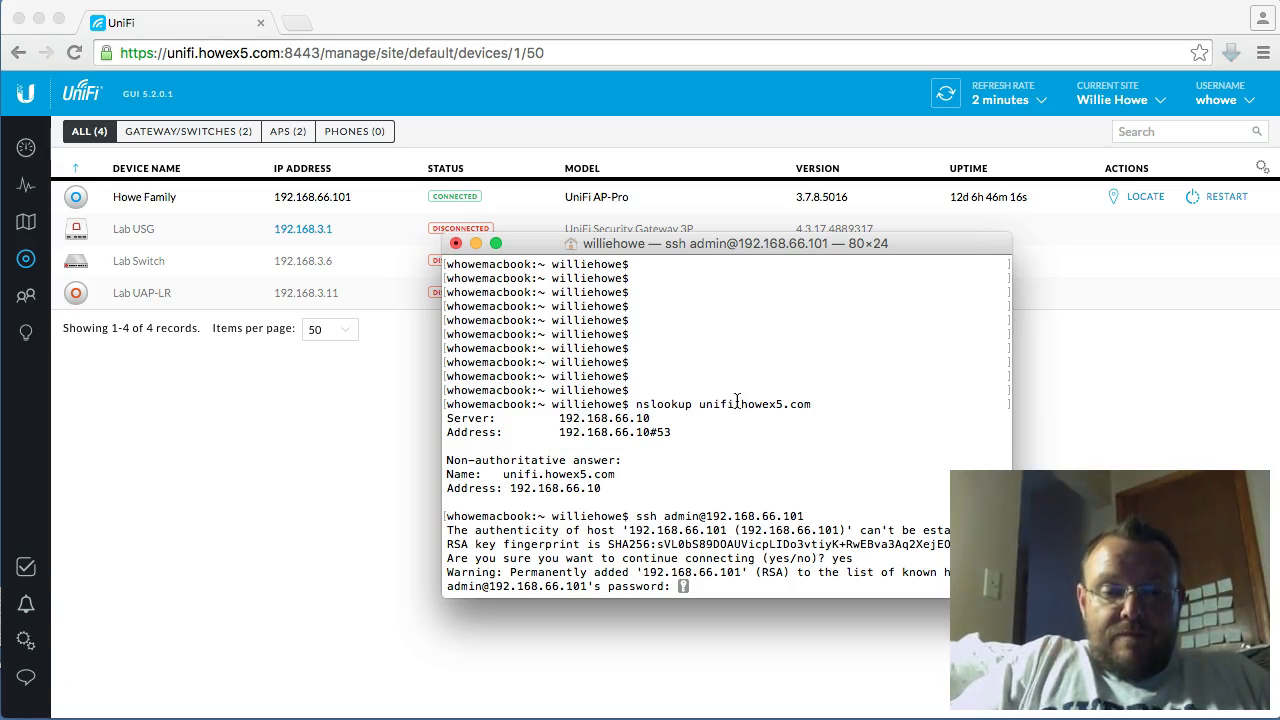
key(Return)
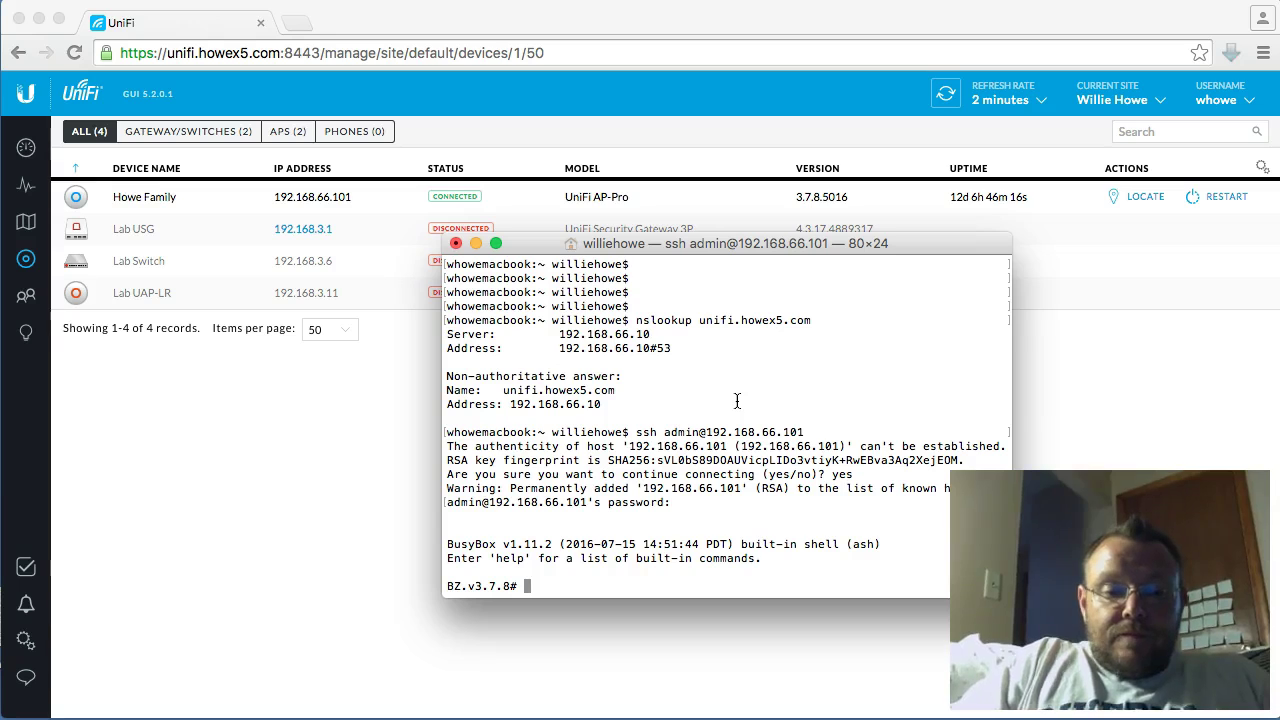
Run help, then cd /tmp and ls to list the access point's config files.
text(help)
key(Return)
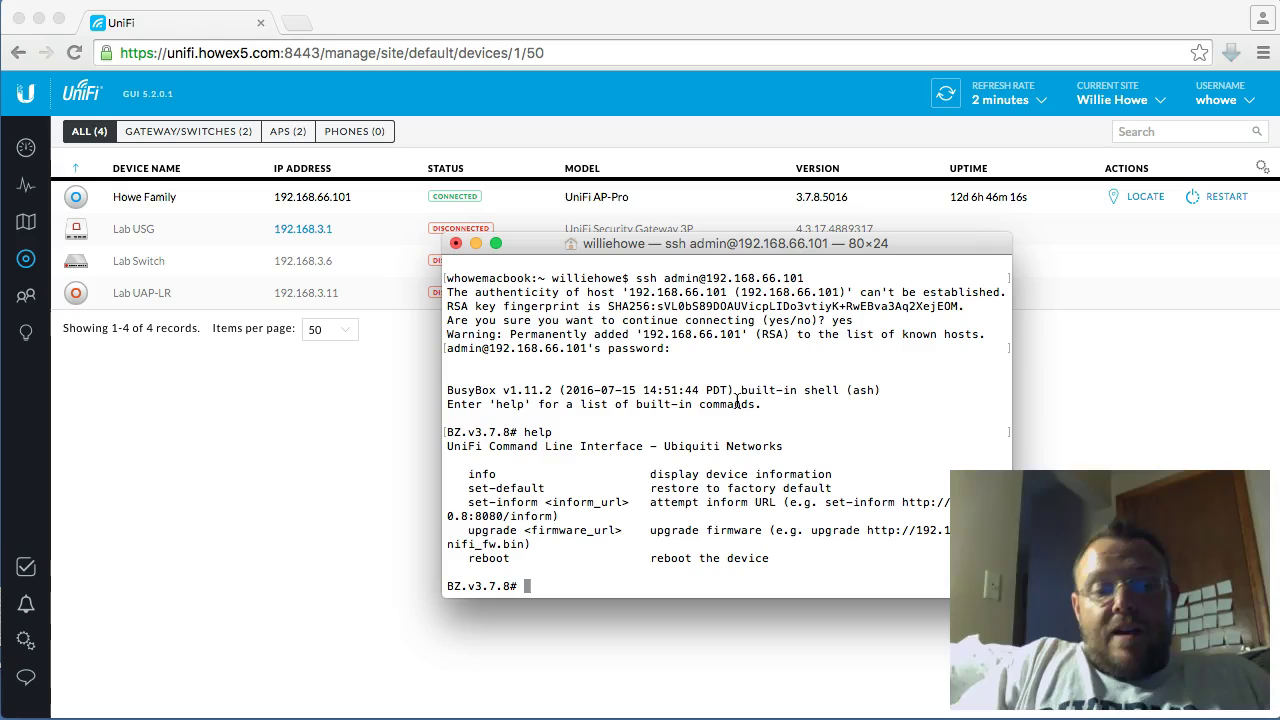
text(cd /tmp)
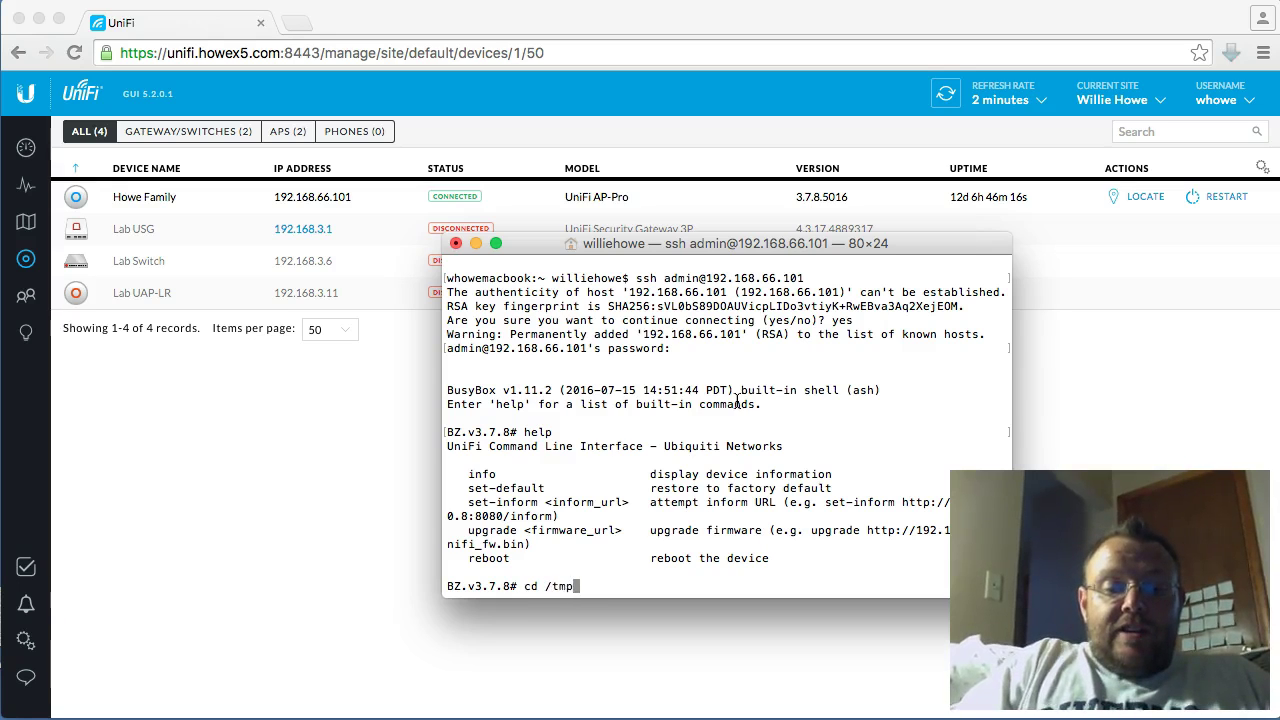
key(Return)
text(l)
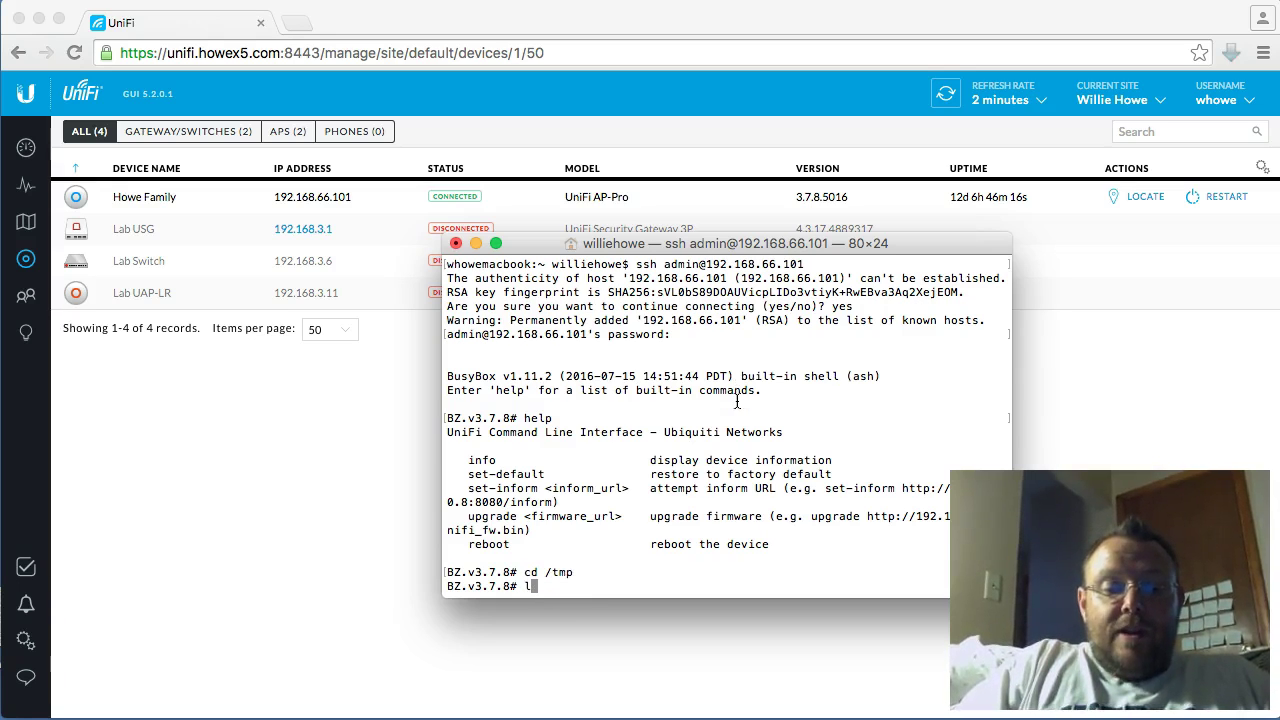
text(s)
key(Return)
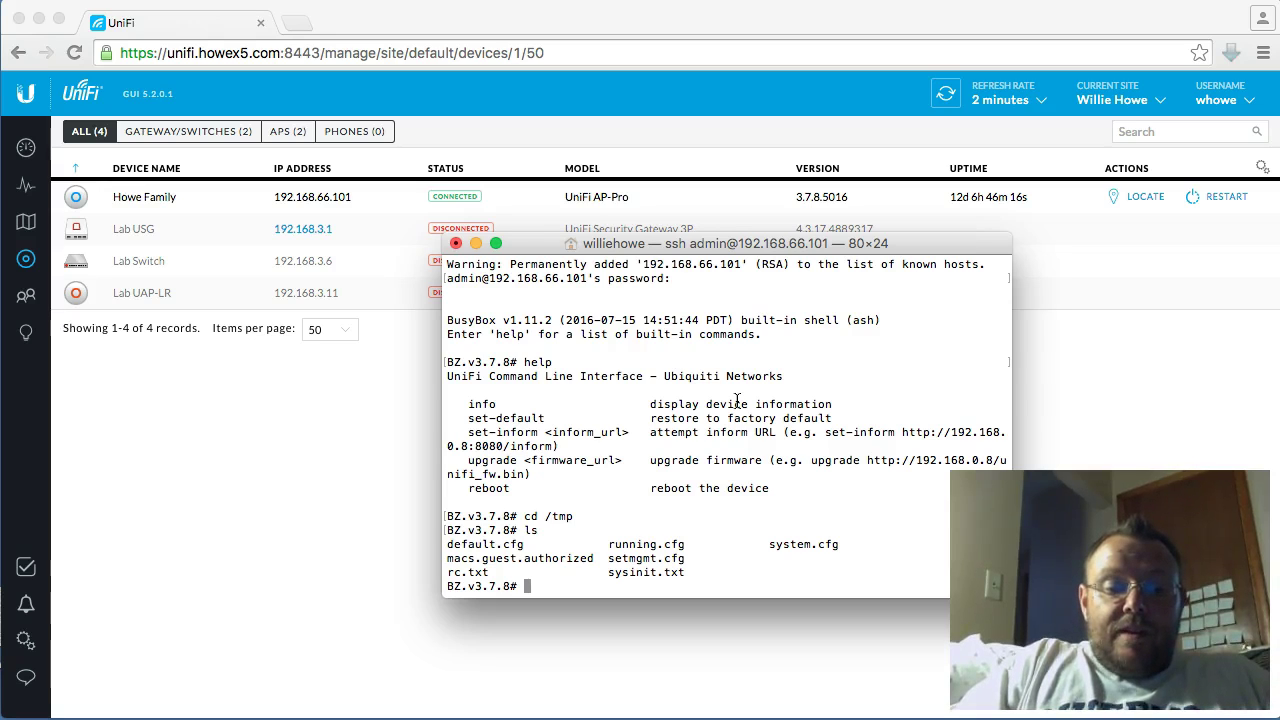
Try the more command, then enter vi running.cfg at the prompt.
key(BackSpace)
text(more)
key(Return)
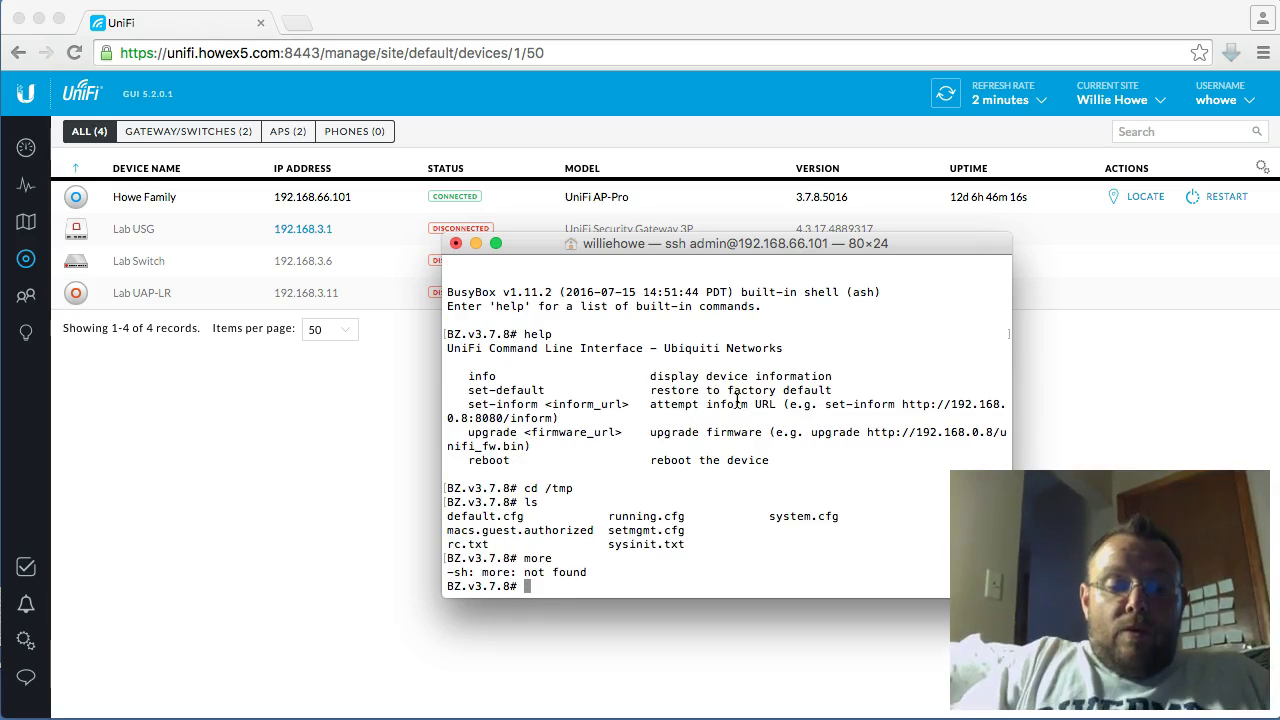
text(i)
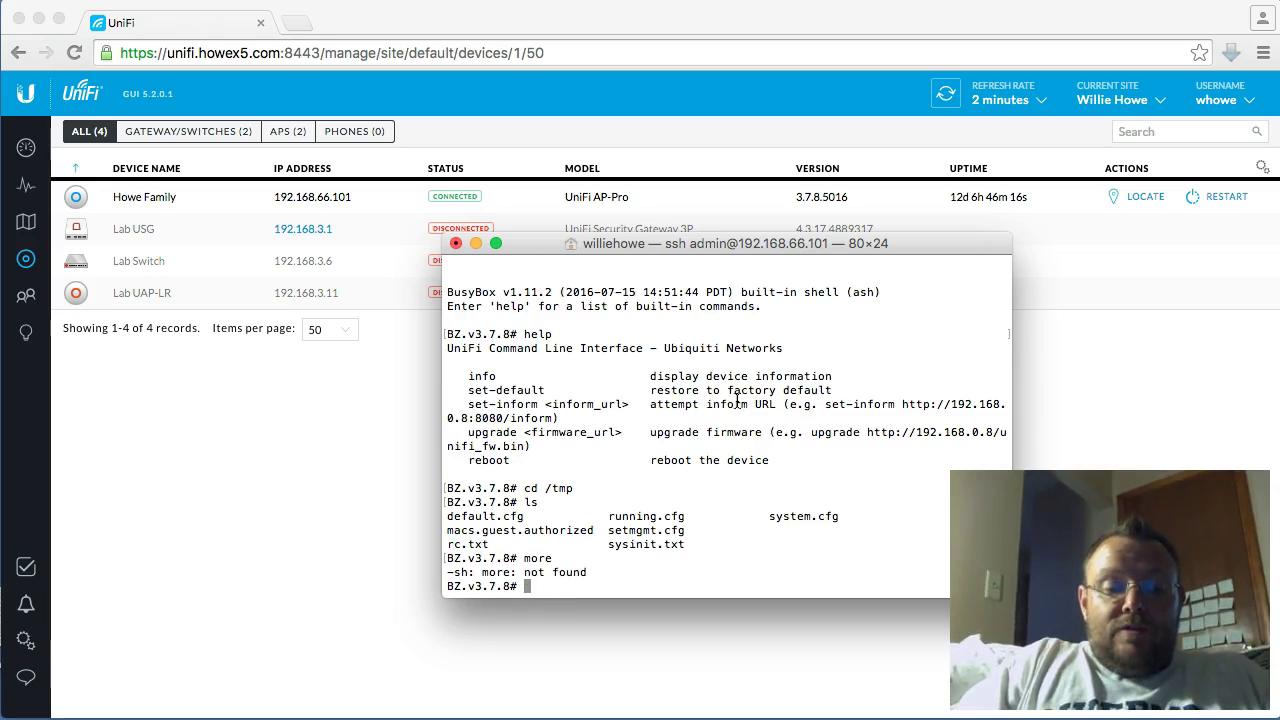
text(vi running.cfg)
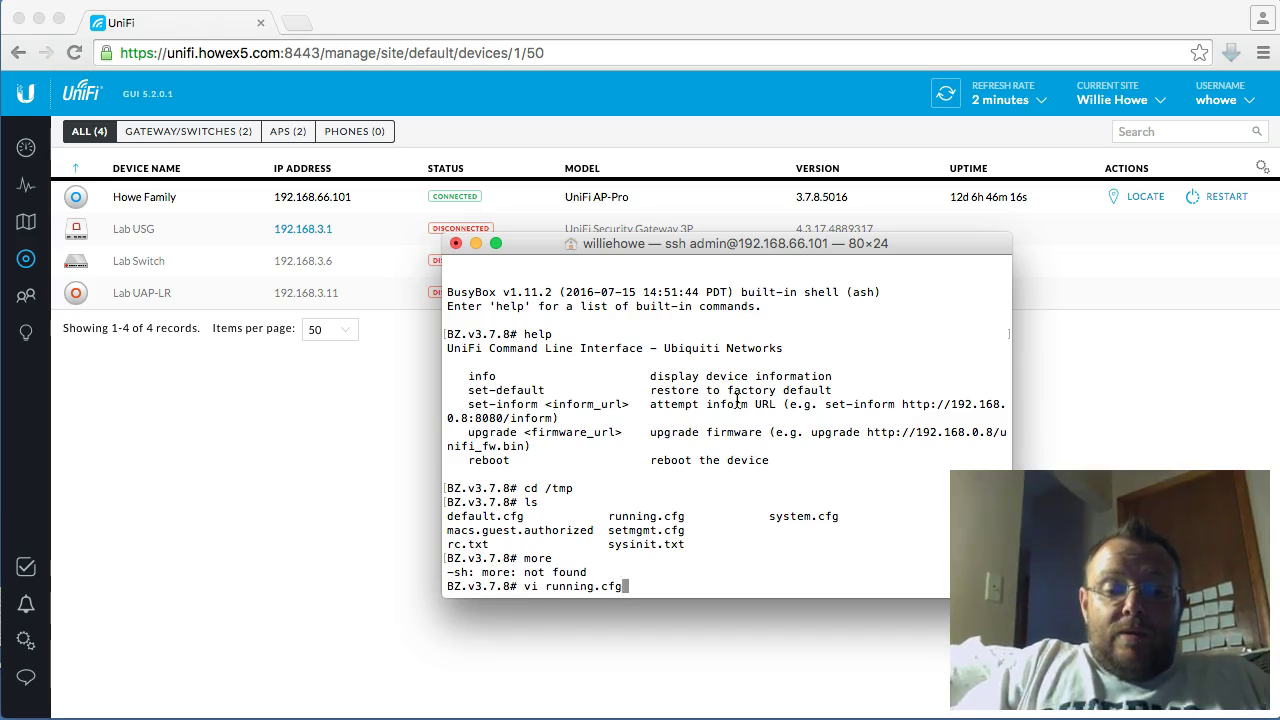
Open running.cfg in vi and step through system, users, radio and aaa settings to wireless.1.
key(Return)
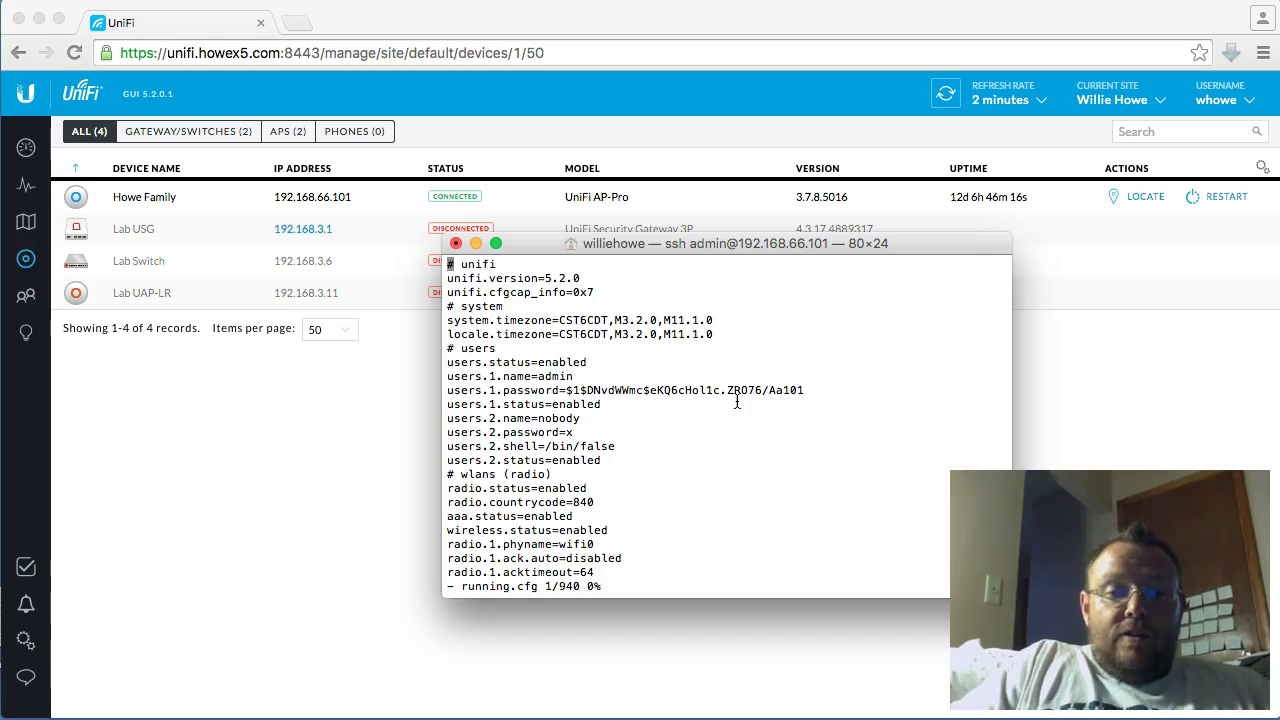
key(Down)
key(Down)
key(Down)
key(Down)
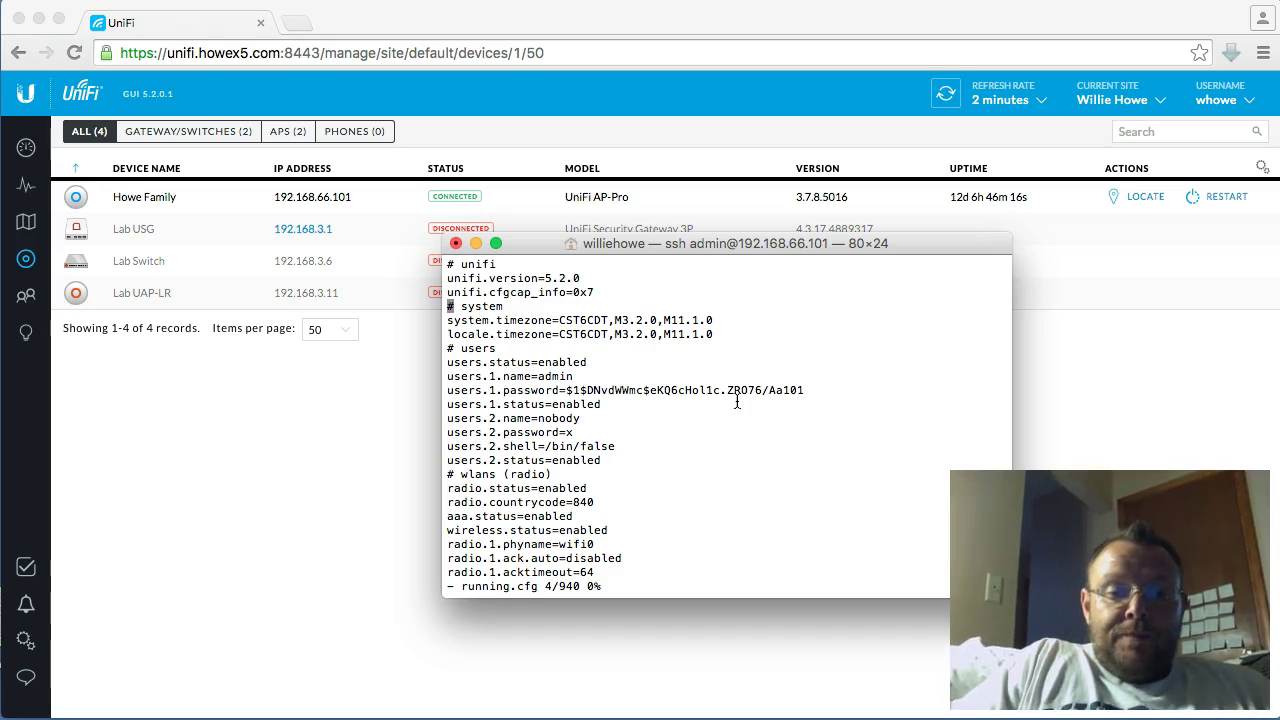
key(Down)
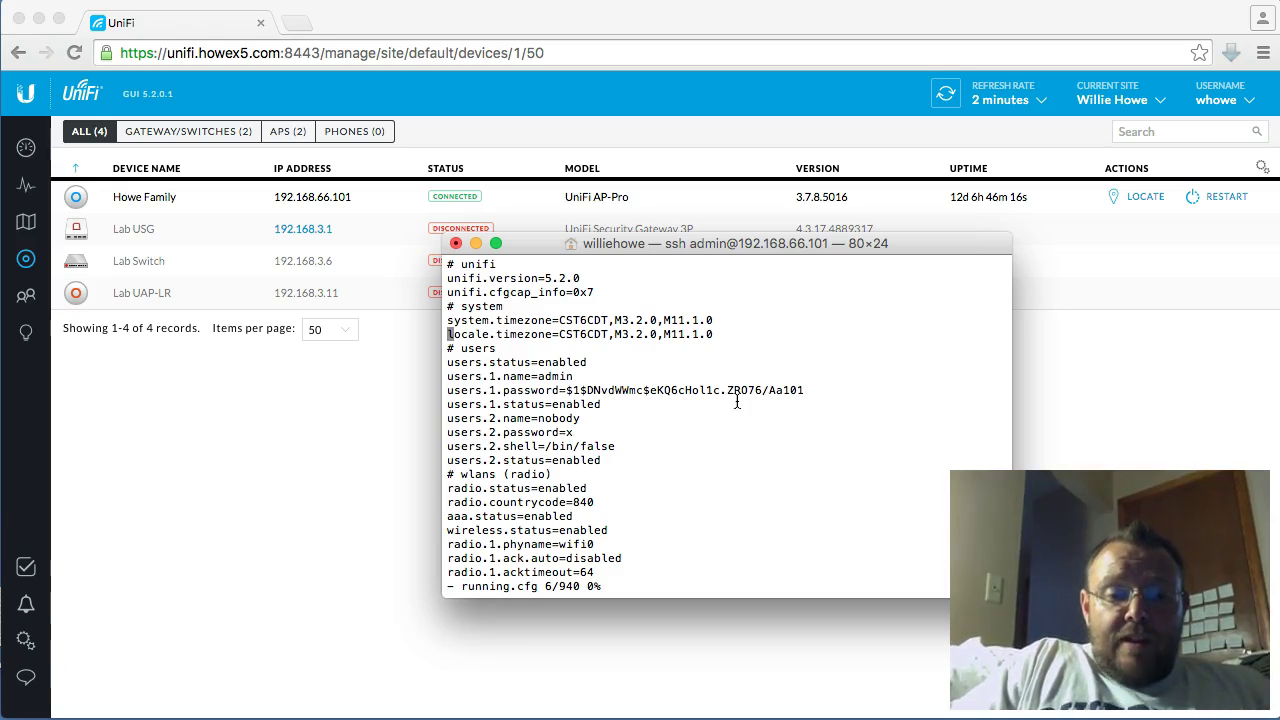
key(Down)
key(Down)
key(Down)
key(Down)
key(Down)
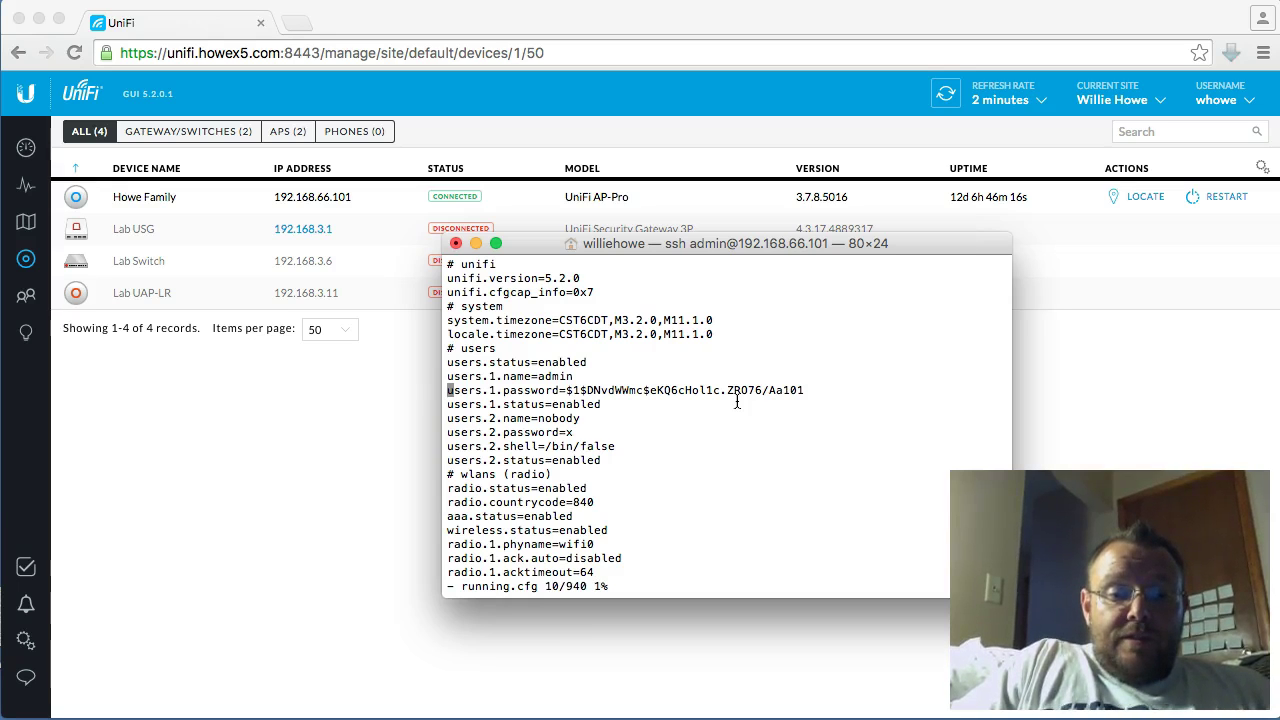
key(Down)
key(Down)
key(Down)
key(Down)
key(Down)
key(Down)
key(Down)
key(Down)
key(Down)
key(Down)
key(Down)
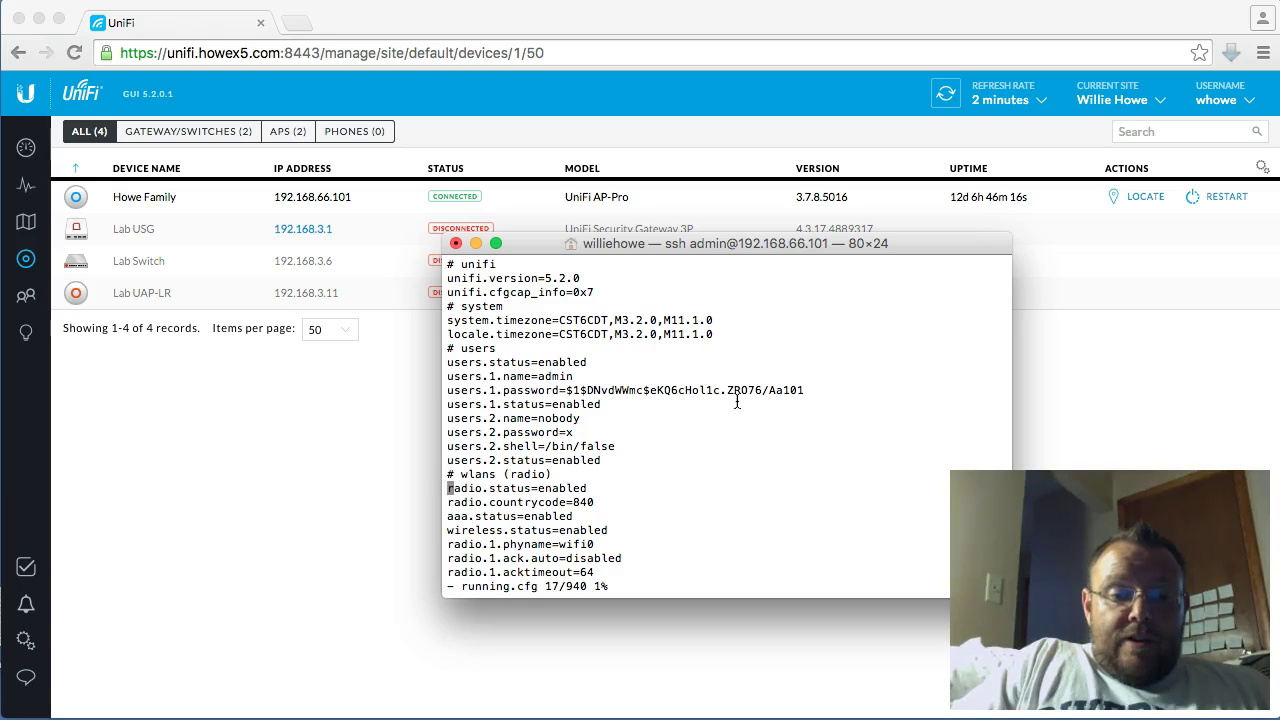
key(Down)
key(Down)
key(Down)
key(Down)
key(Down)
key(Down)
key(Down)
key(Down)
key(Down)
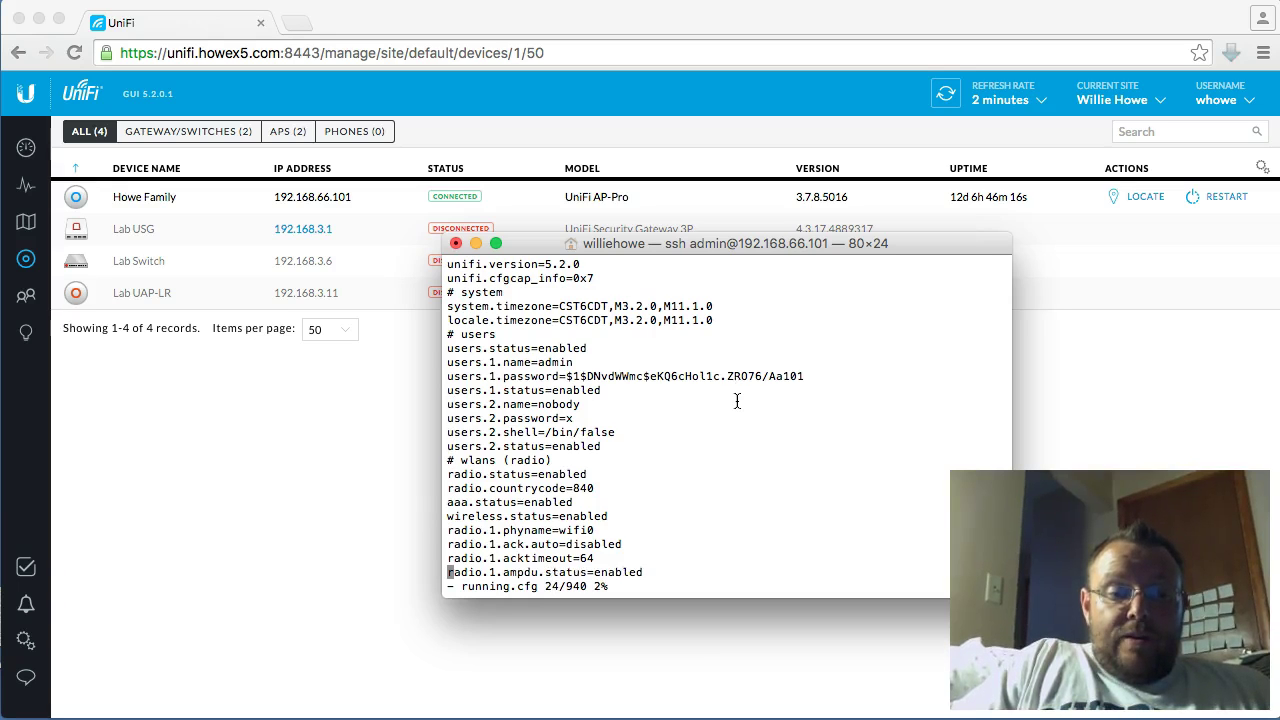
key(Down)
key(Down)
key(Down)
key(Down)
key(Down)
key(Down)
key(Down)
key(Down)
key(Down)
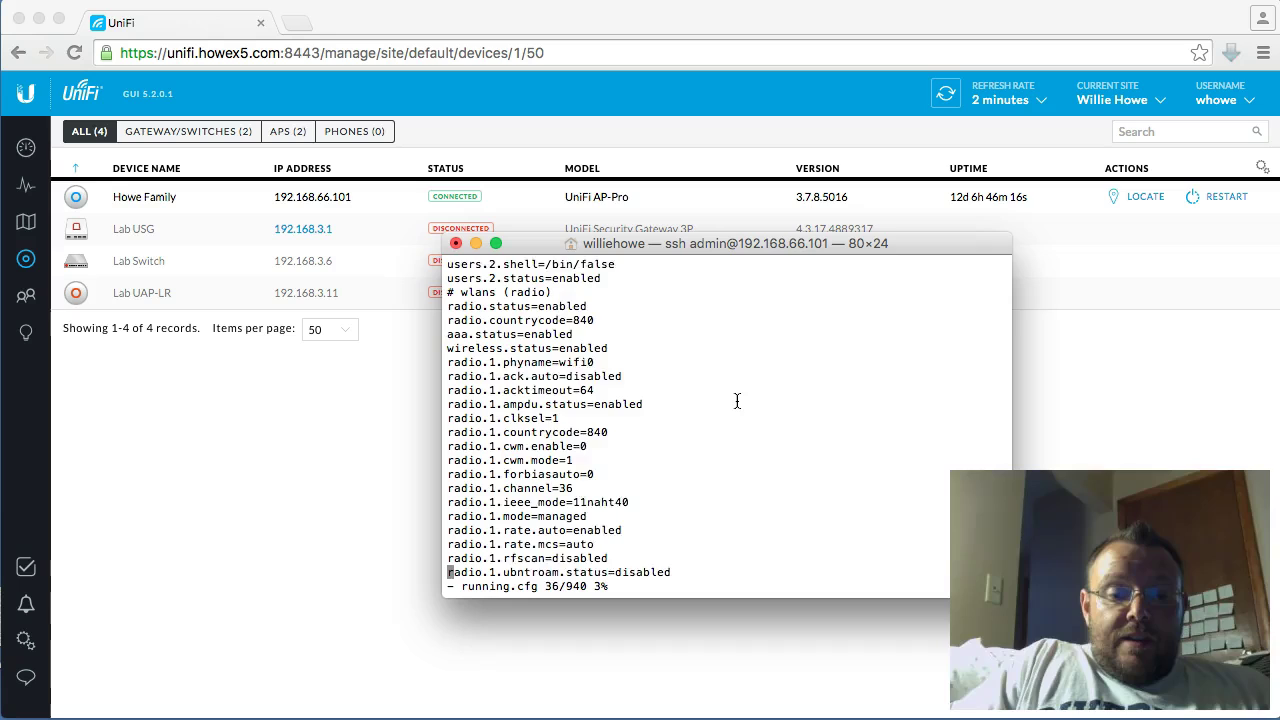
key(Down)
key(Down)
key(Down)
key(Down)
key(Down)
key(Down)
key(Down)
key(Down)
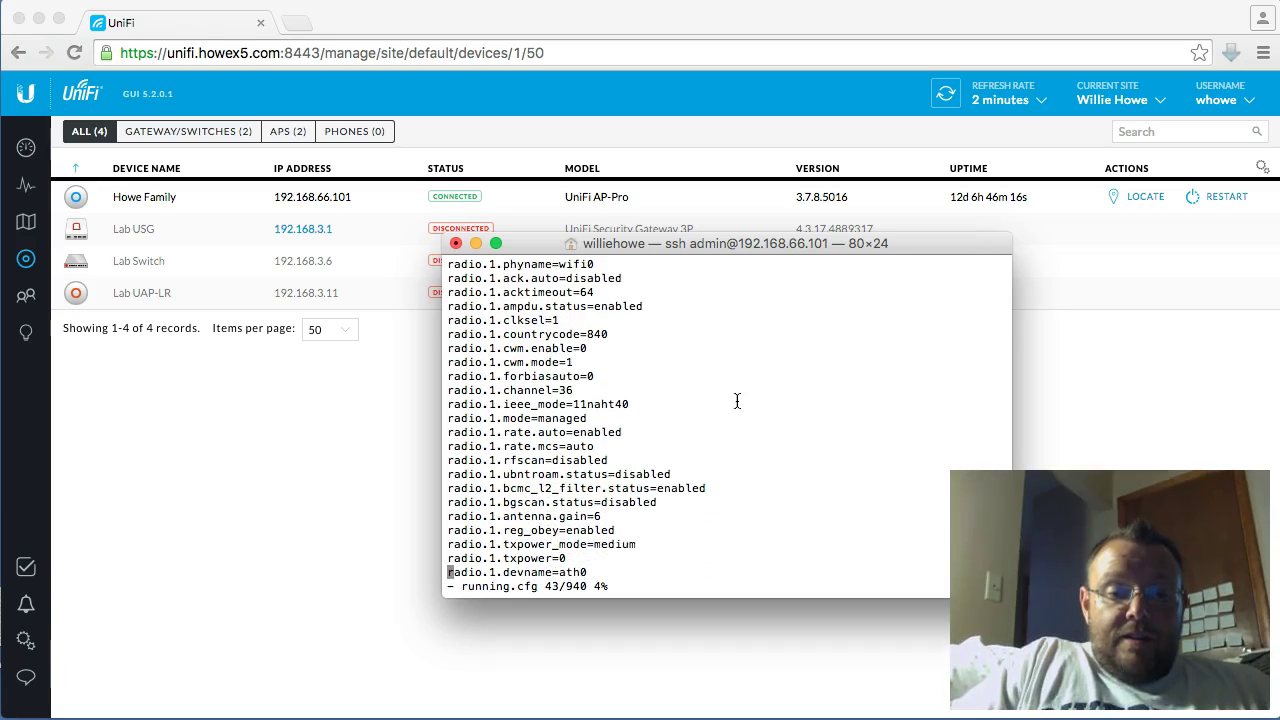
key(Down)
key(Down)
key(Down)
key(Down)
key(Down)
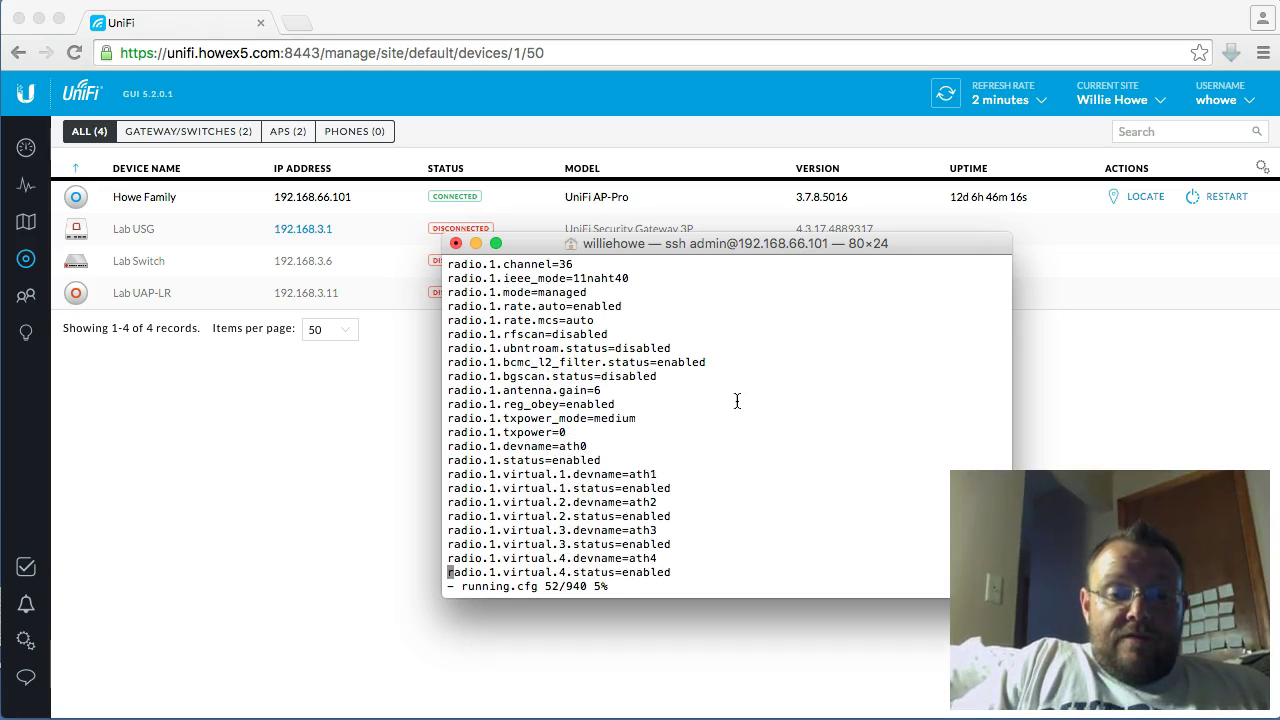
key(Down)
key(Down)
key(Down)
key(Down)
key(Down)
key(Down)
key(Down)
key(Down)
key(Down)
key(Down)
key(Down)
key(Down)
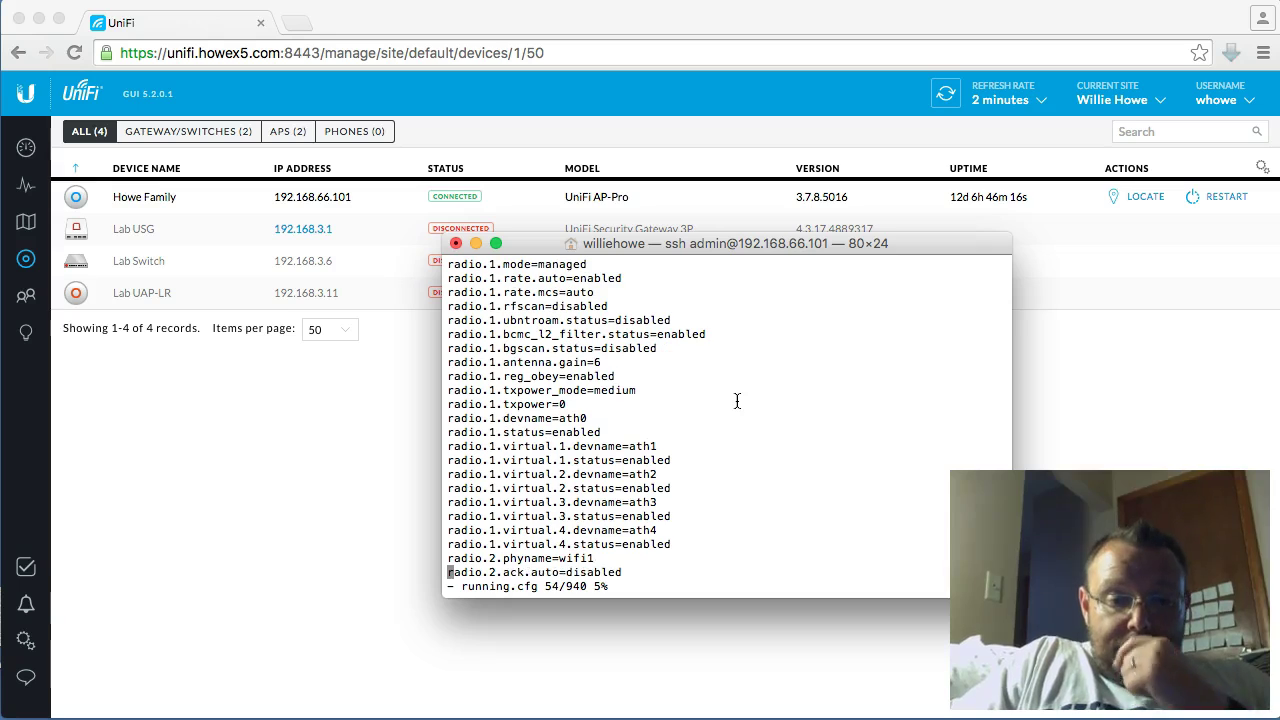
key(Down)
key(Down)
key(Down)
key(Down)
key(Down)
key(Down)
key(Down)
key(Down)
key(Down)
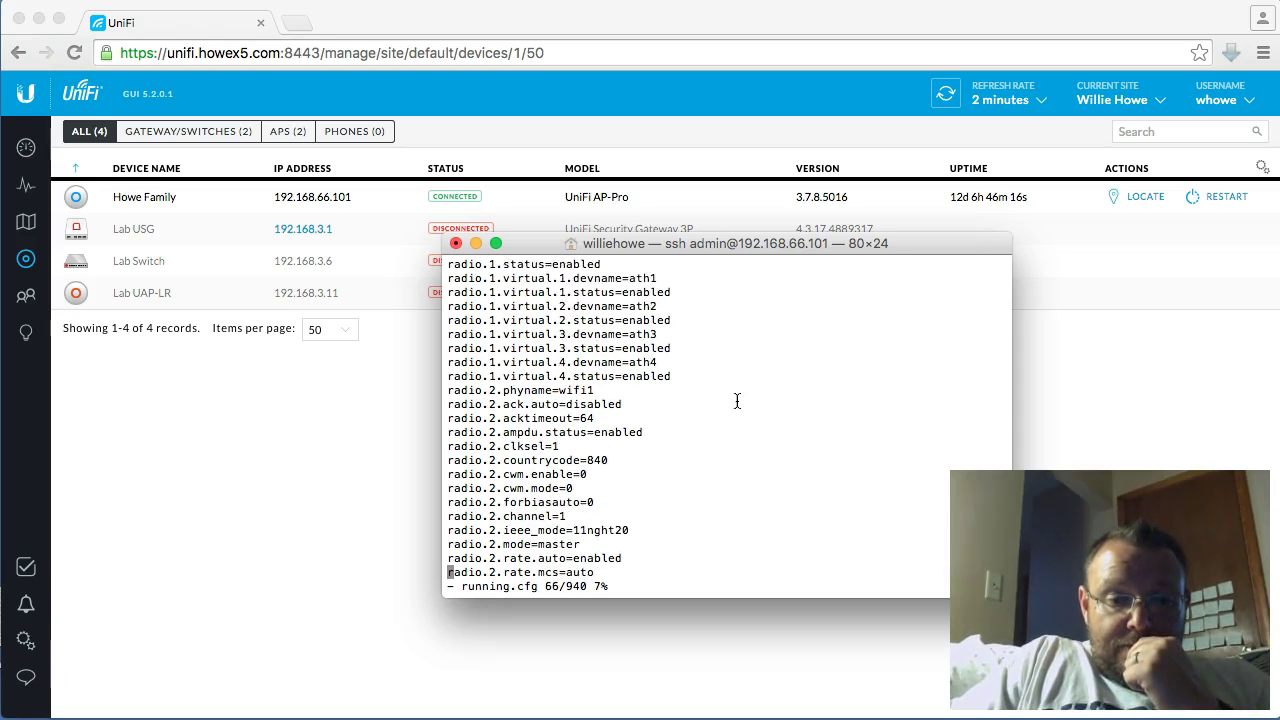
key(Down)
key(Down)
key(Down)
key(Down)
key(Down)
key(Down)
key(Down)
key(Down)
key(Down)
key(Down)
key(Down)
key(Down)
key(Down)
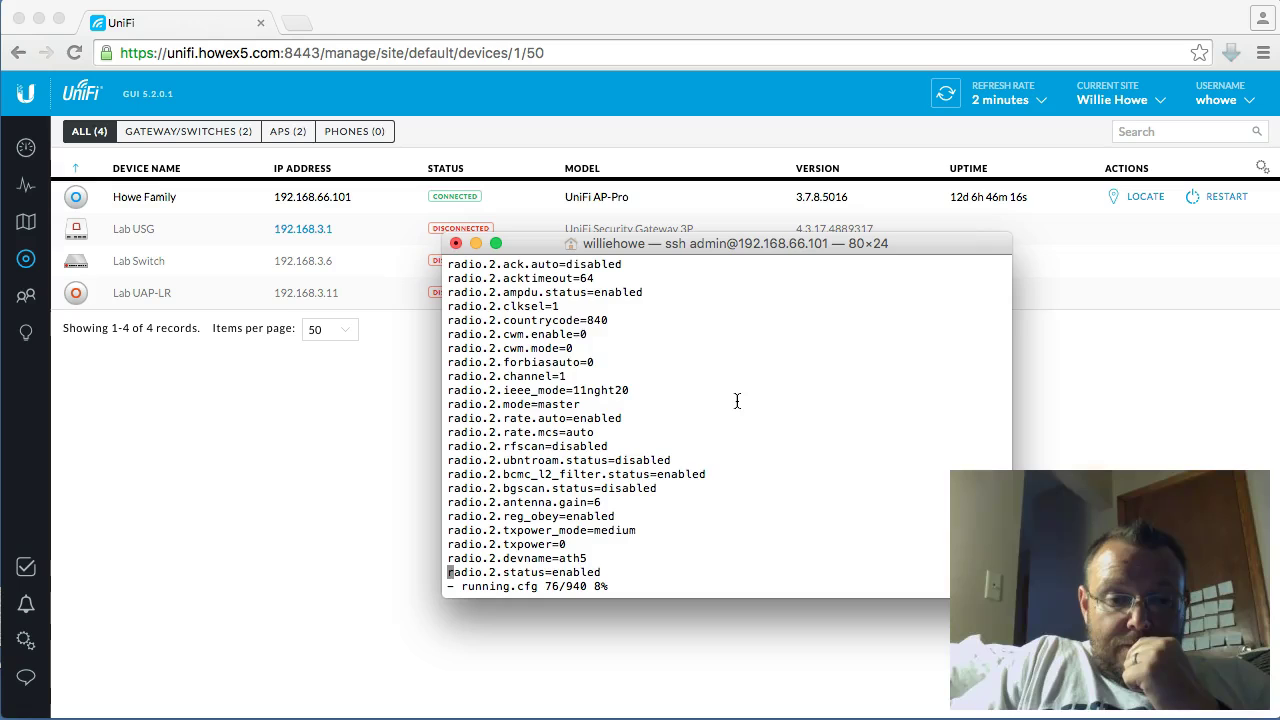
key(Down)
key(Down)
key(Down)
key(Down)
key(Down)
key(Down)
key(Down)
key(Down)
key(Down)
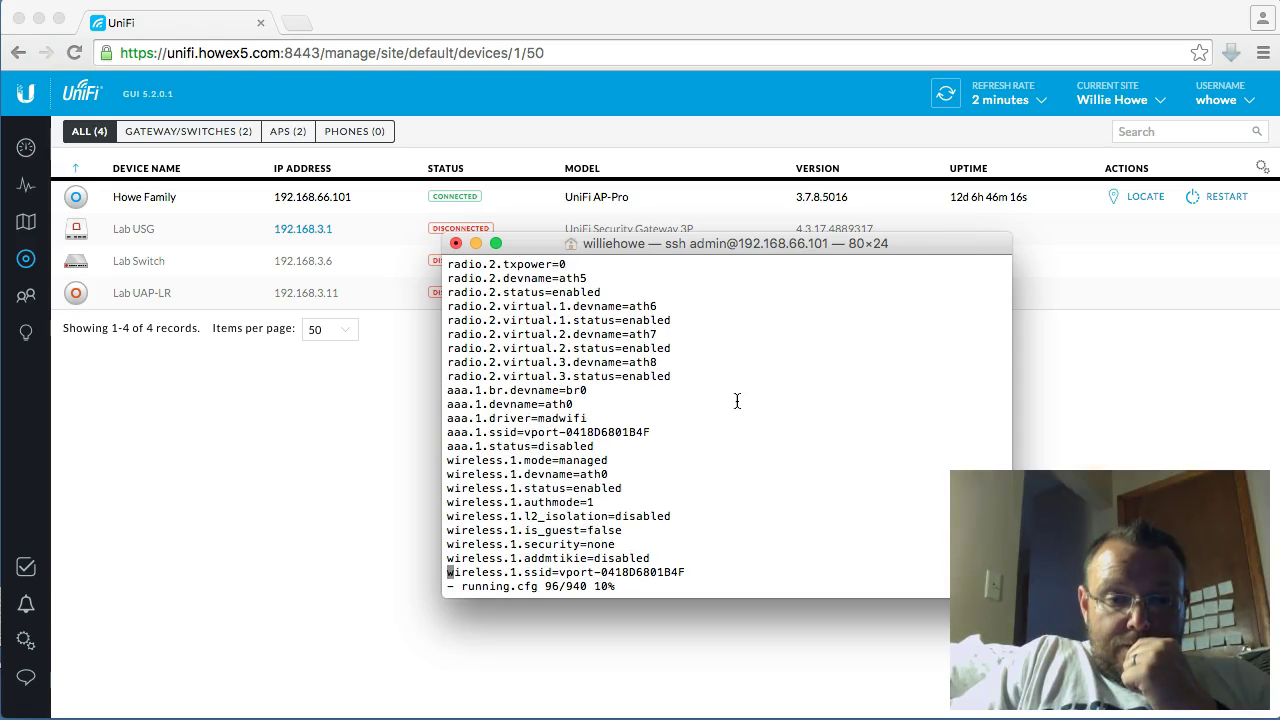
key(Down)
key(Down)
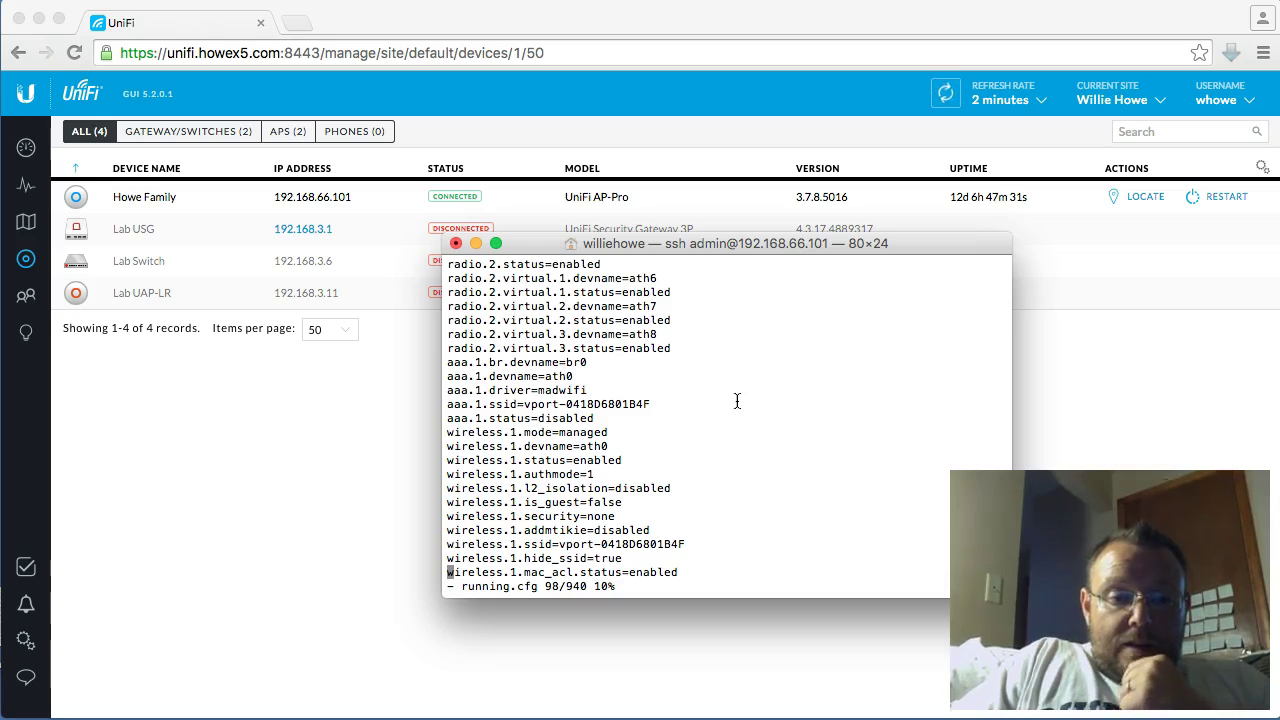
Step through wireless.1 into the guest wireless.2 block and its rate control lines.
key(Up)
key(Up)
key(Up)
key(Up)
key(Up)
key(Up)
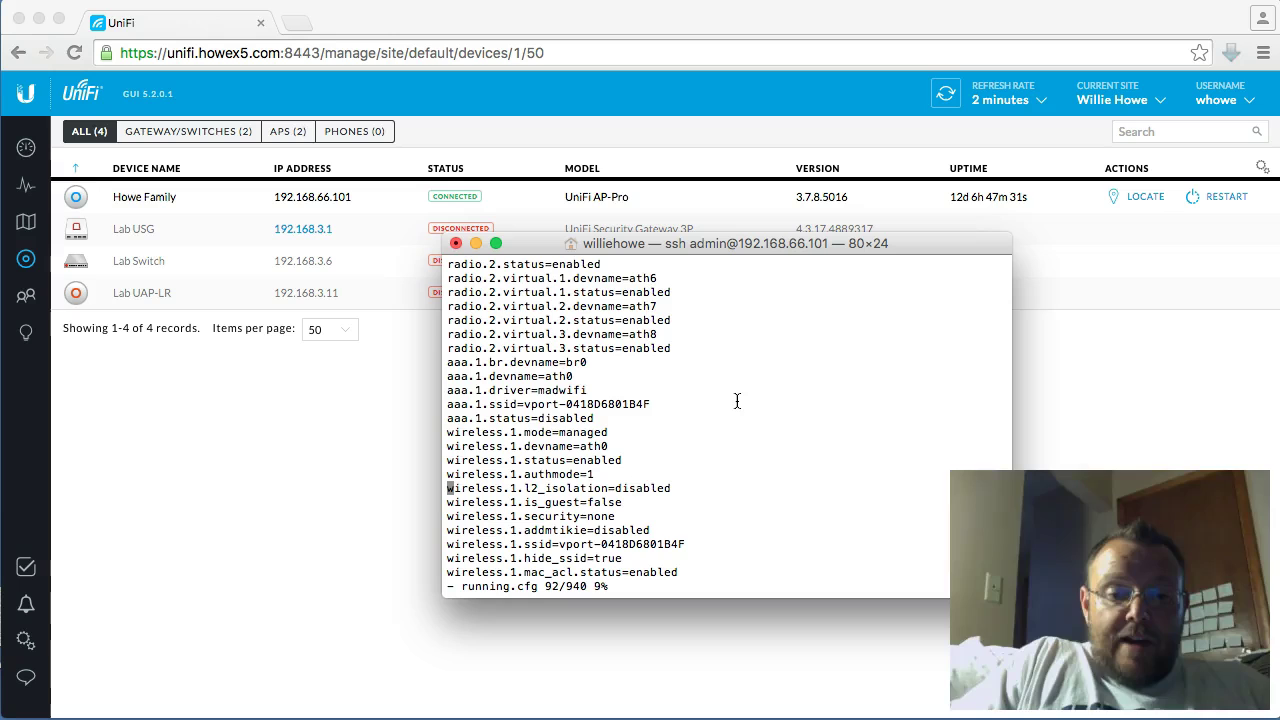
key(Down)
key(Down)
key(Down)
key(Down)
key(Down)
key(Down)
key(Down)
key(Down)
key(Down)
key(Down)
key(Down)
key(Down)
key(Down)
key(Down)
key(Down)
key(Down)
key(Down)
key(Down)
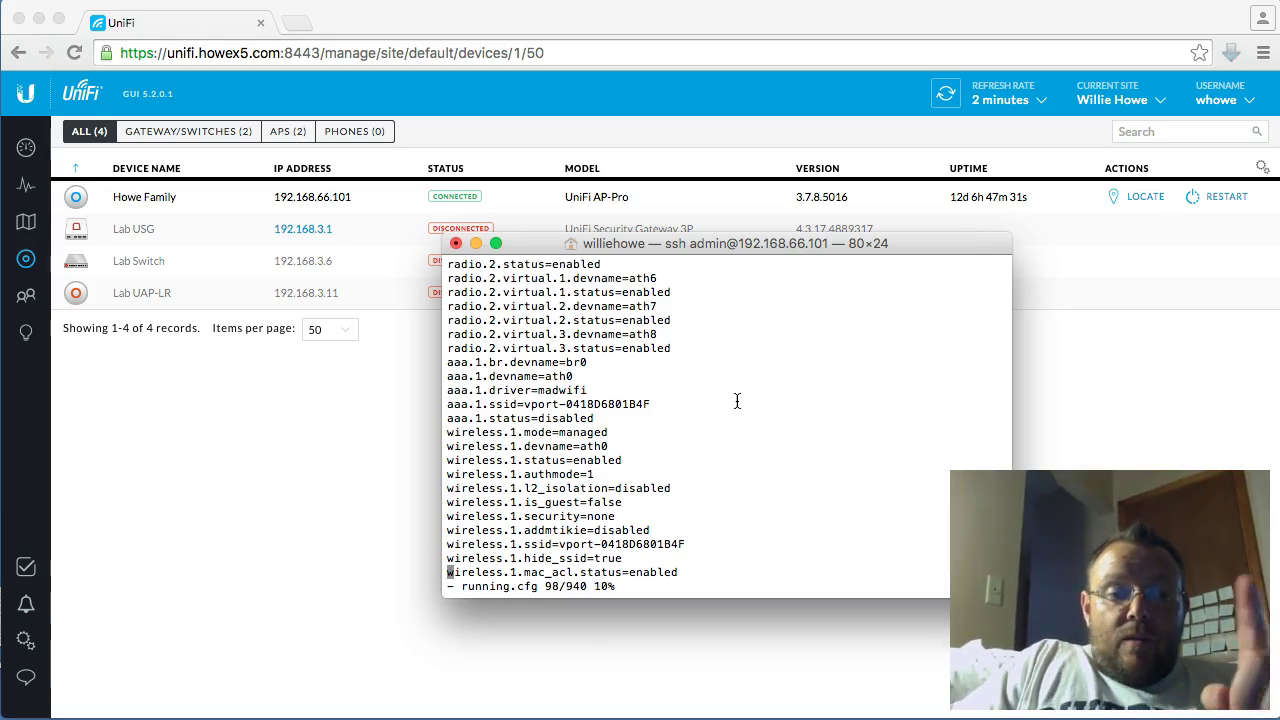
key(Down)
key(Down)
key(Down)
key(Down)
key(Down)
key(Down)
key(Down)
key(Down)
key(Down)
key(Down)
key(Down)
key(Down)
key(Down)
key(Down)
key(Down)
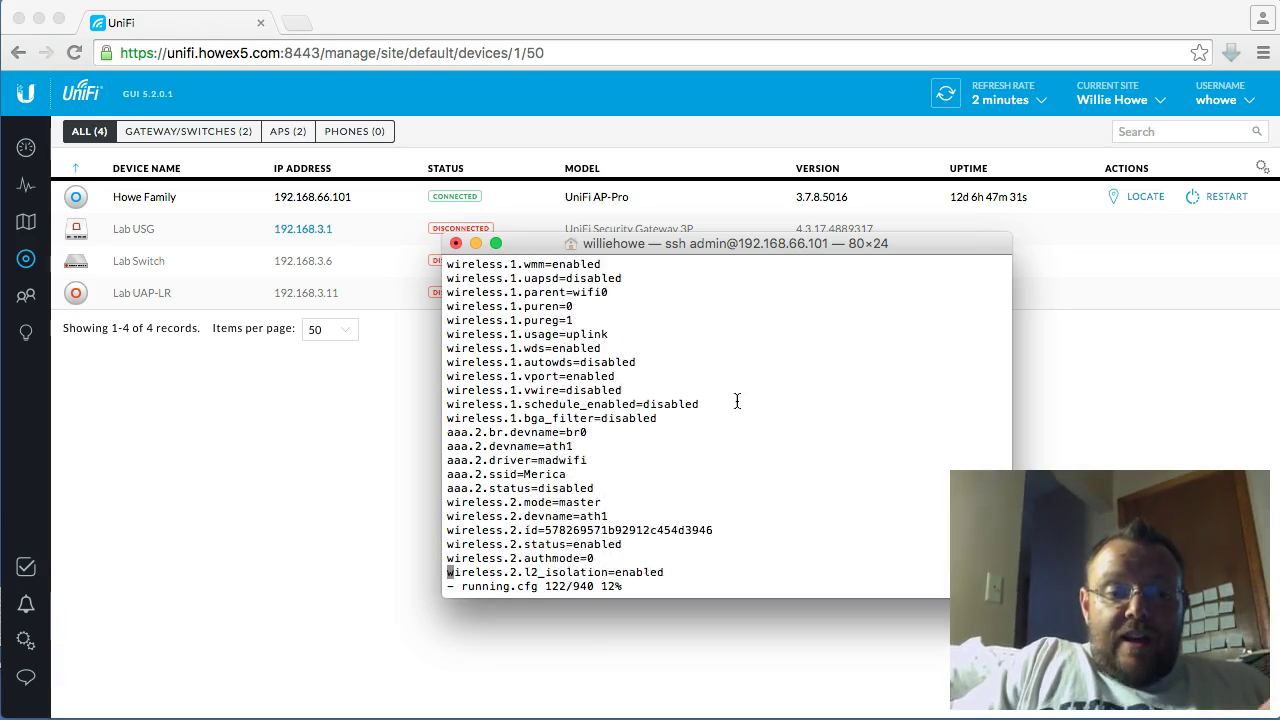
key(Down)
key(Down)
key(Down)
key(Down)
key(Down)
key(Down)
key(Down)
key(Down)
key(Down)
key(Down)
key(Down)
key(Down)
key(Down)
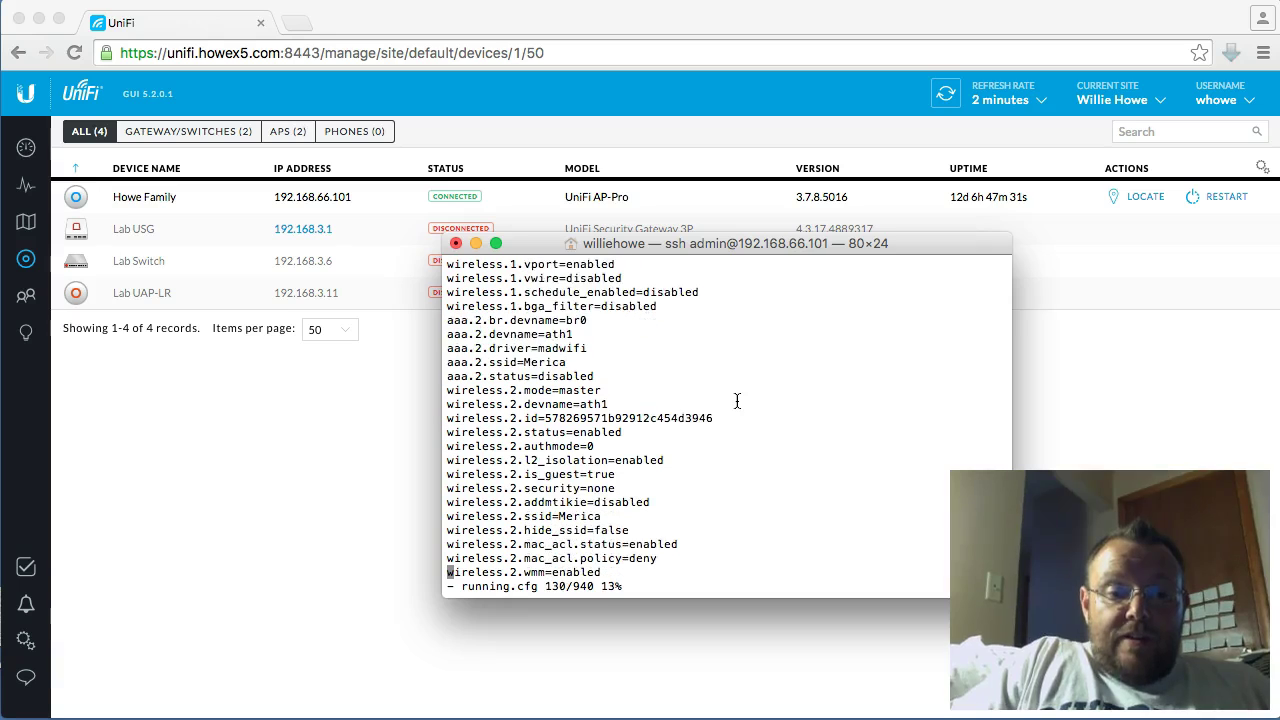
key(Down)
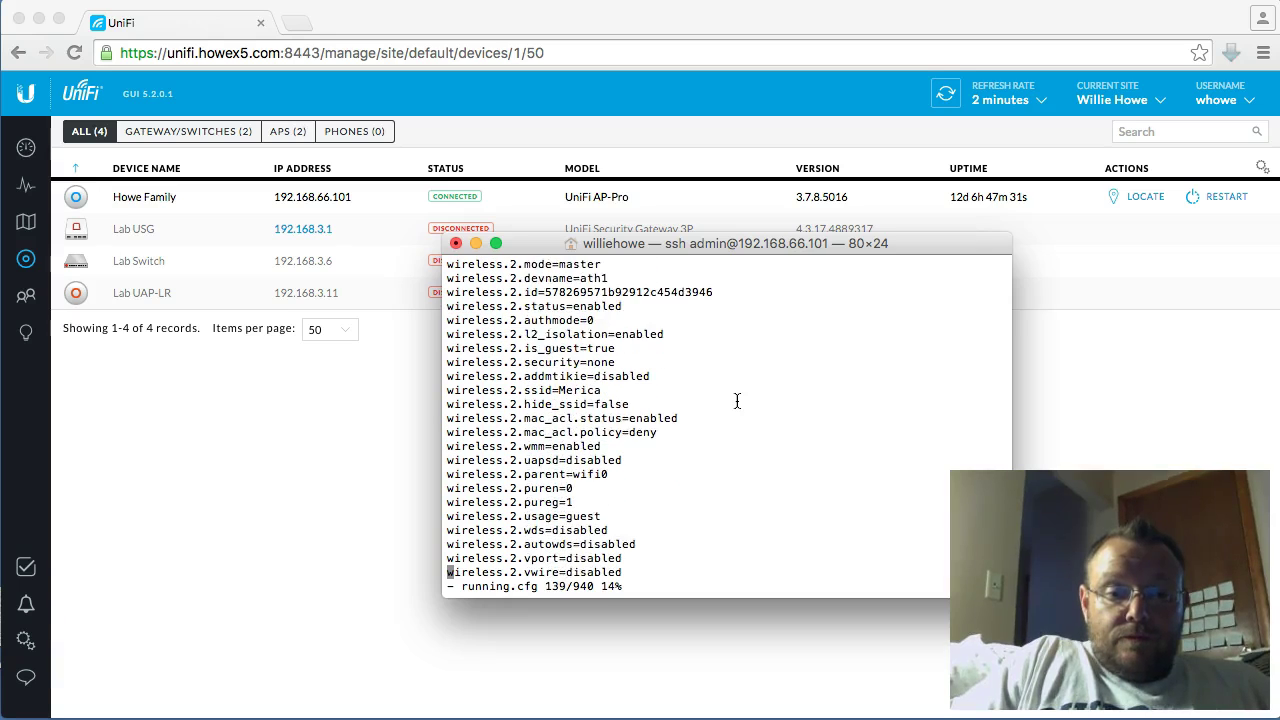
key(Down)
key(Down)
key(Down)
key(Down)
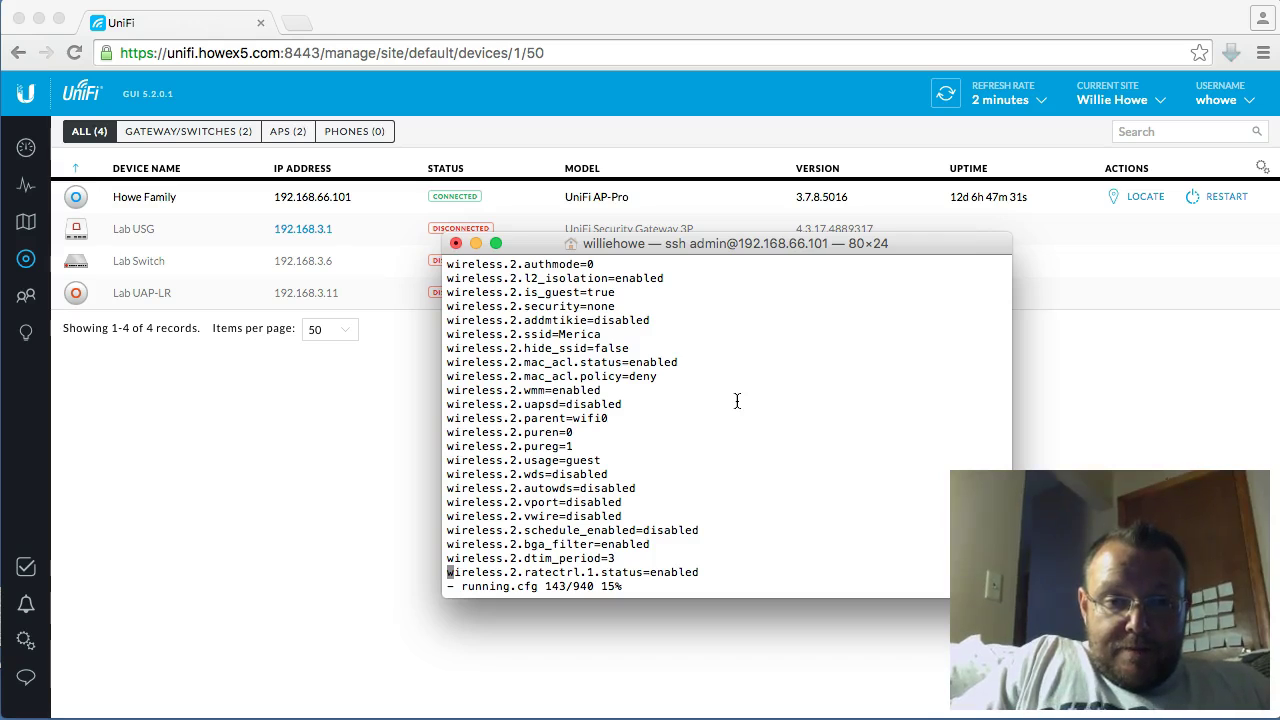
key(Up)
key(Up)
key(Up)
key(Up)
key(Up)
key(Up)
key(Up)
key(Up)
key(Up)
key(Up)
key(Up)
key(Up)
key(Up)
key(Up)
key(Up)
key(Up)
key(Up)
key(Up)
key(Up)
key(Up)
key(Up)
key(Up)
key(Up)
key(Up)
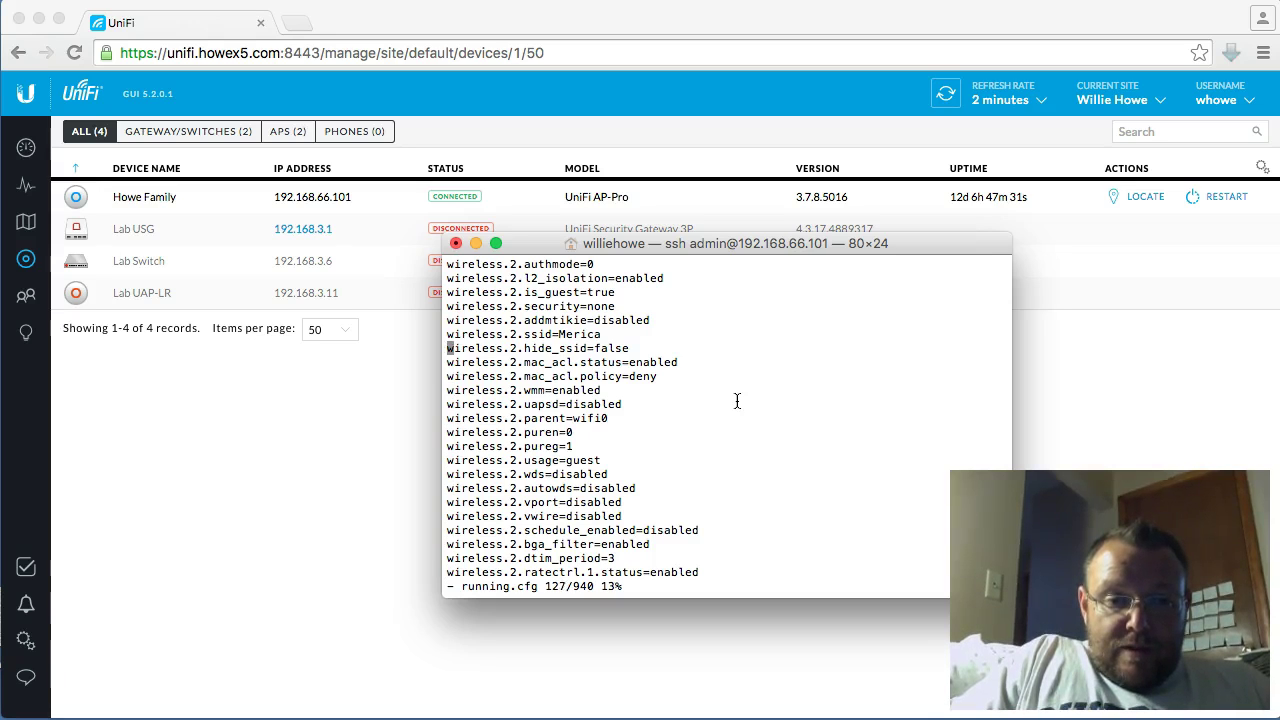
key(Up)
key(Up)
key(Up)
key(Up)
key(Up)
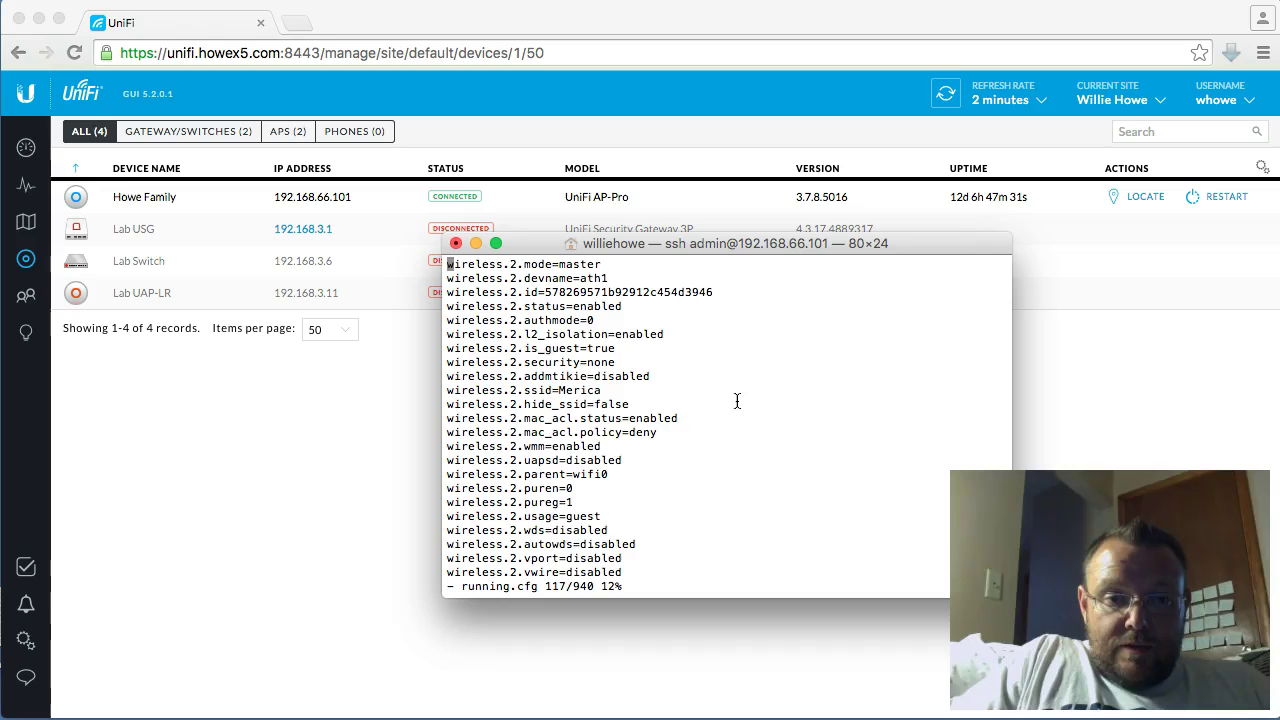
key(Down)
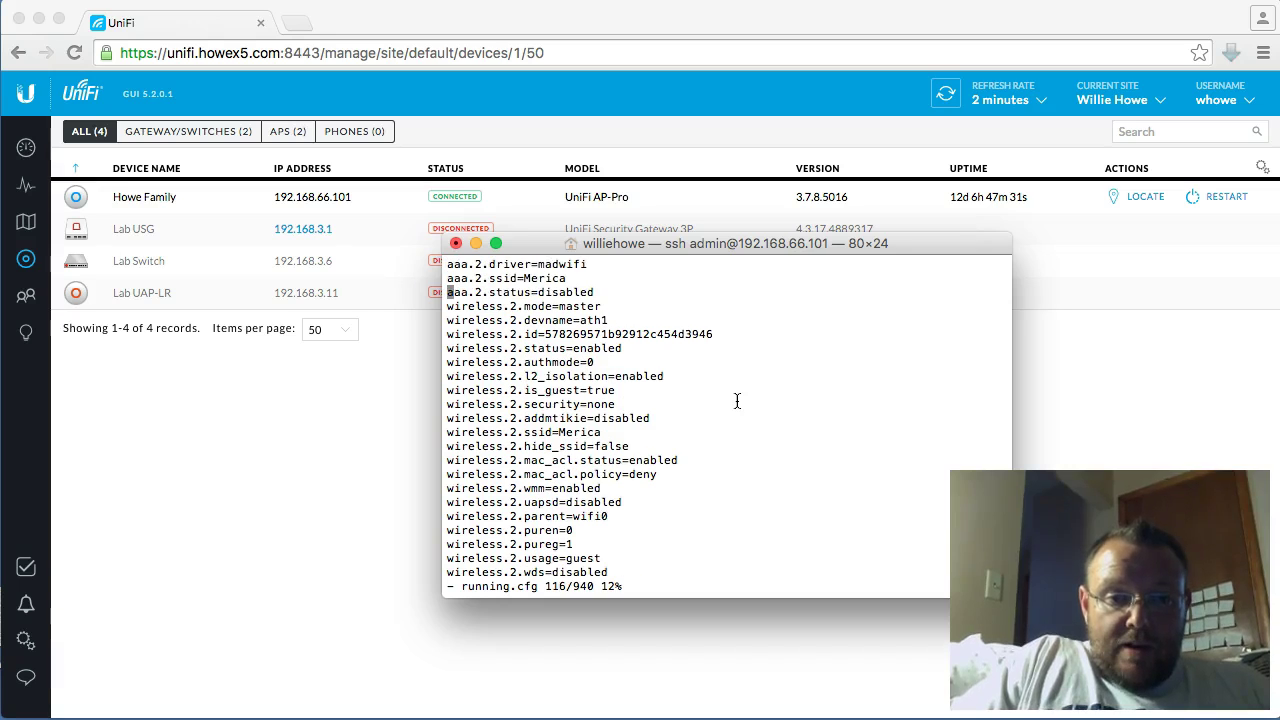
key(Down)
key(Down)
key(Down)
key(Down)
key(Down)
key(Down)
key(Down)
key(Down)
key(Down)
key(Down)
key(Down)
key(Down)
key(Down)
key(Down)
key(Down)
key(Down)
key(Down)
key(Down)
key(Down)
key(Down)
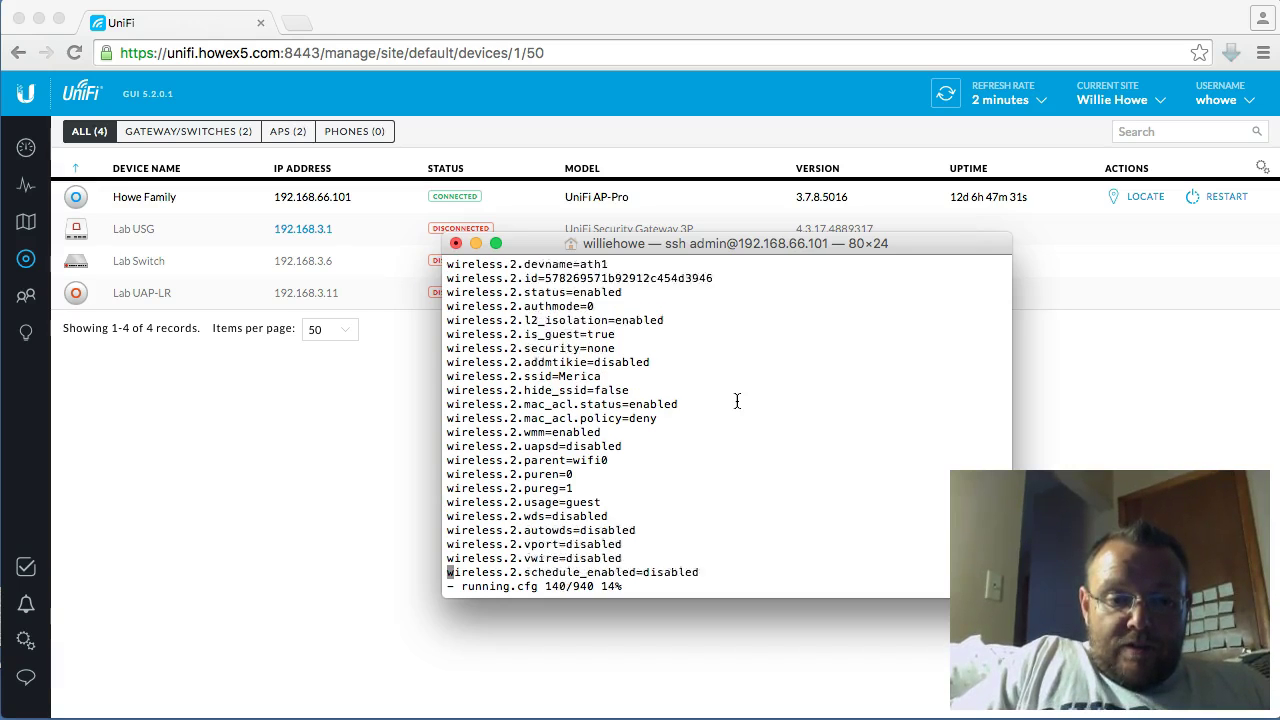
key(Down)
key(Down)
key(Down)
key(Down)
key(Down)
key(Down)
key(Down)
key(Down)
key(Down)
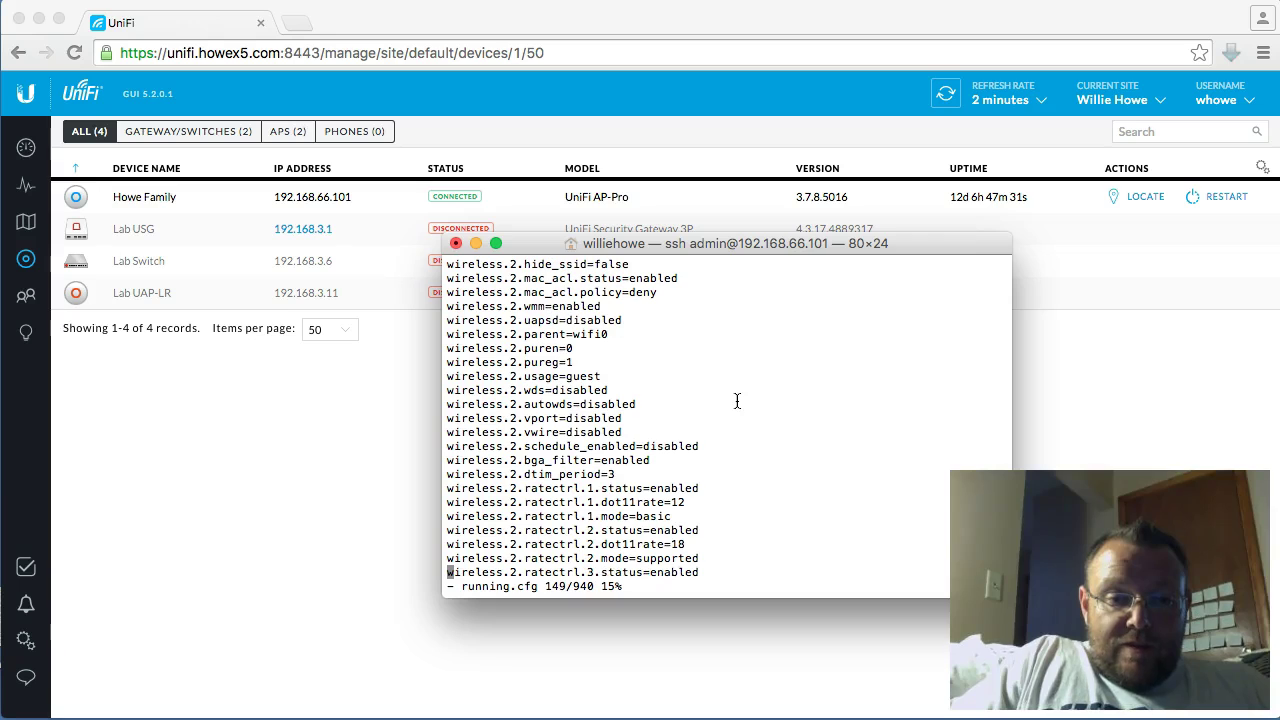
key(Down)
key(Down)
key(Down)
key(Down)
key(Down)
key(Down)
key(Down)
key(Down)
key(Down)
key(Down)
key(Down)
key(Down)
key(Down)
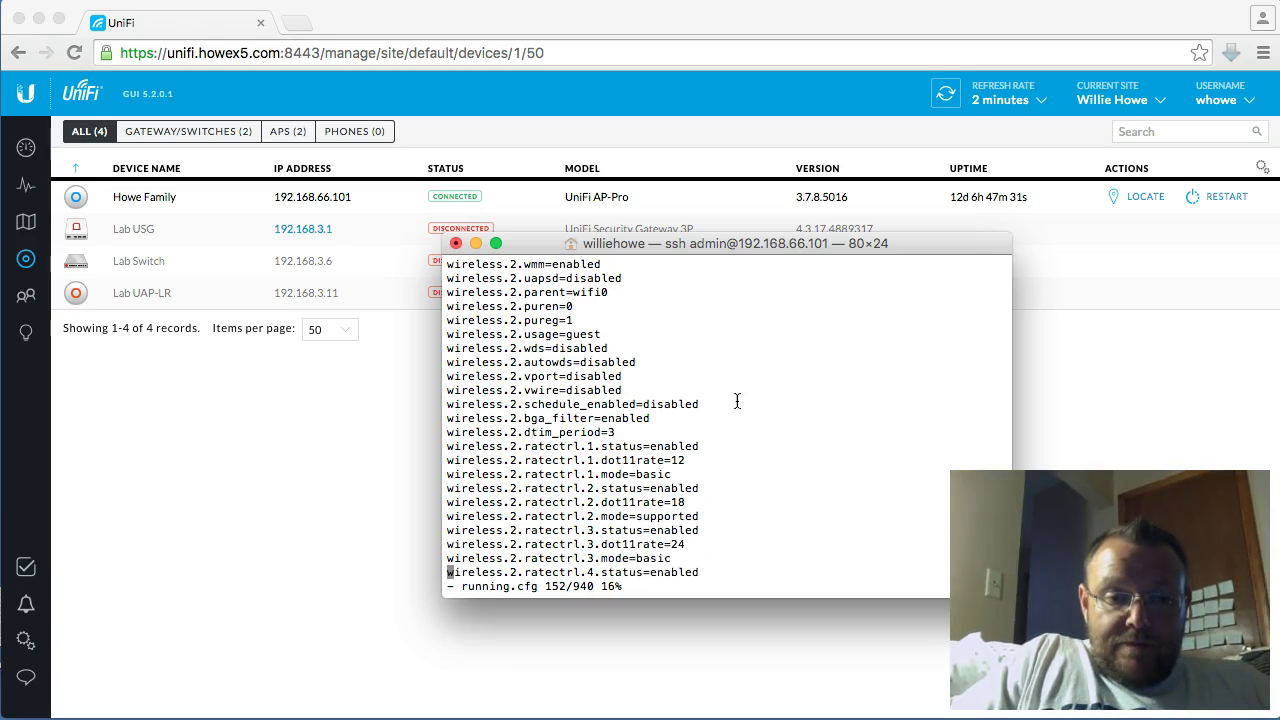
Scroll back and trace along the wireless.2.l2_isolation=enabled line.
scroll(565, 455, up, 13)
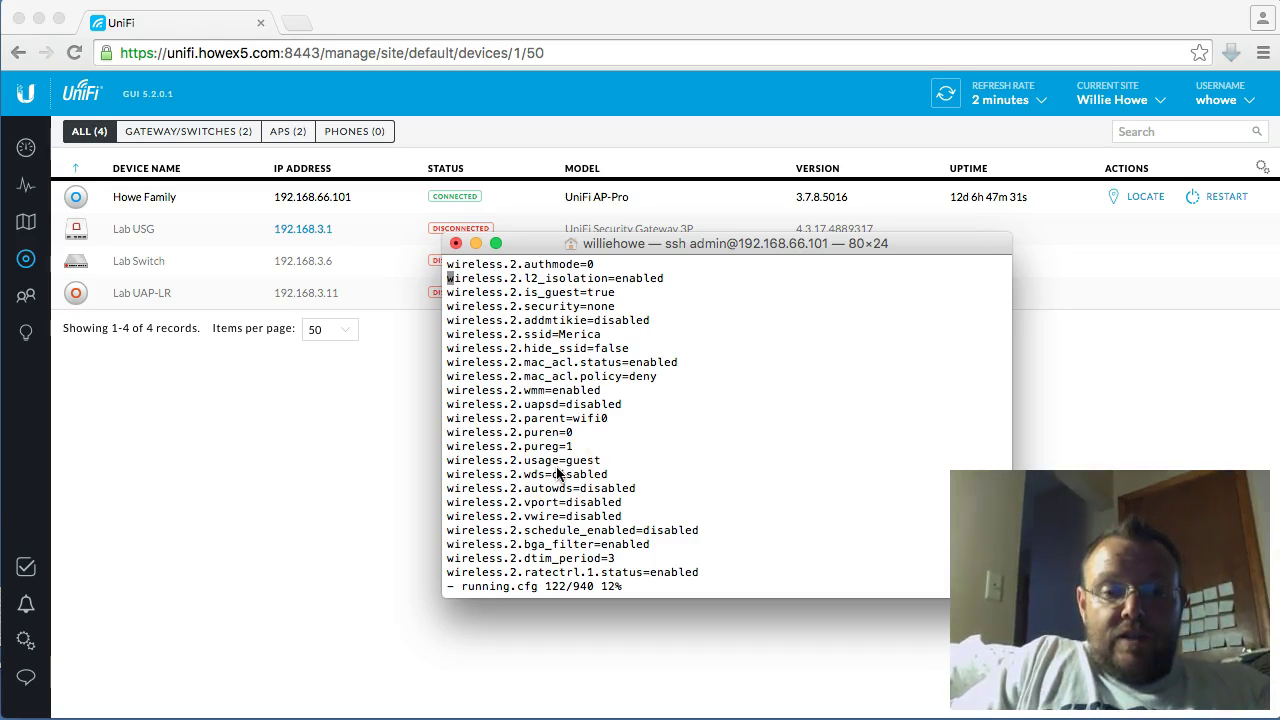
key(Right)
key(Right)
key(Right)
key(Right)
key(Right)
key(Right)
key(Right)
key(Right)
key(Right)
key(Right)
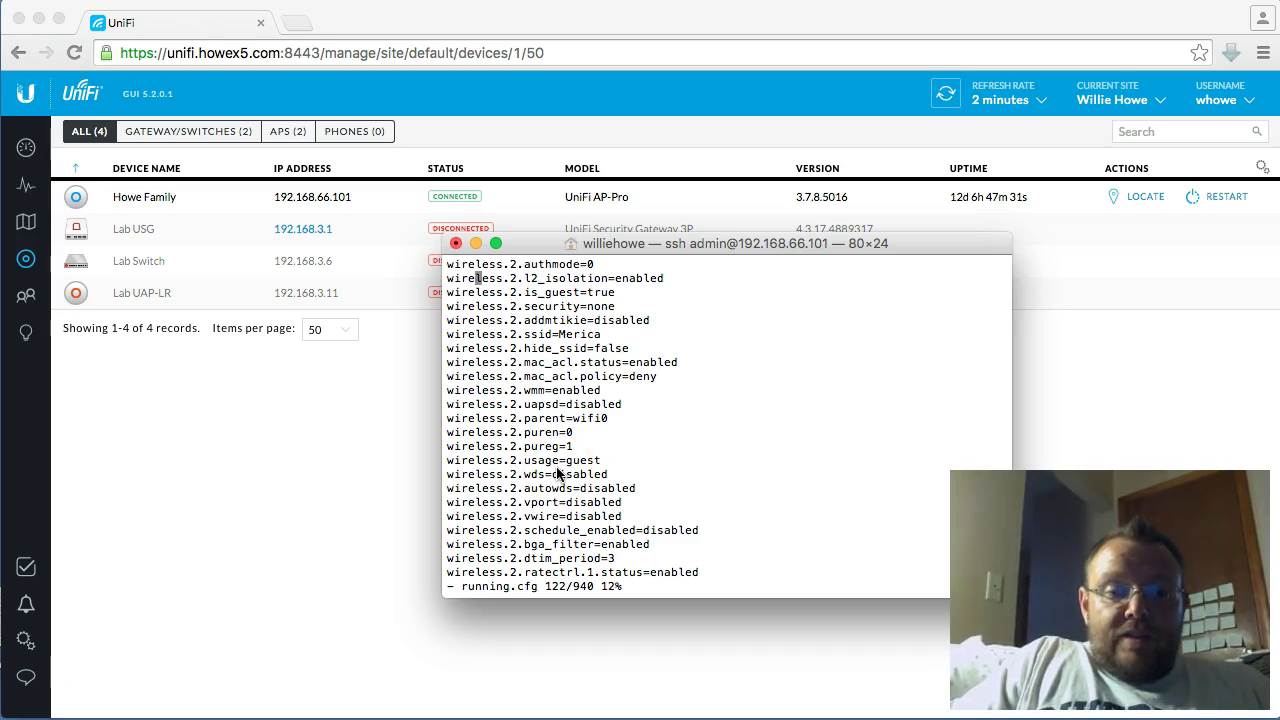
key(Right)
key(Right)
key(Right)
key(Right)
key(Right)
key(Right)
key(Right)
key(Right)
key(Right)
key(Right)
key(Right)
key(Right)
key(Right)
key(Right)
key(Right)
key(Right)
key(Right)
key(Right)
key(Right)
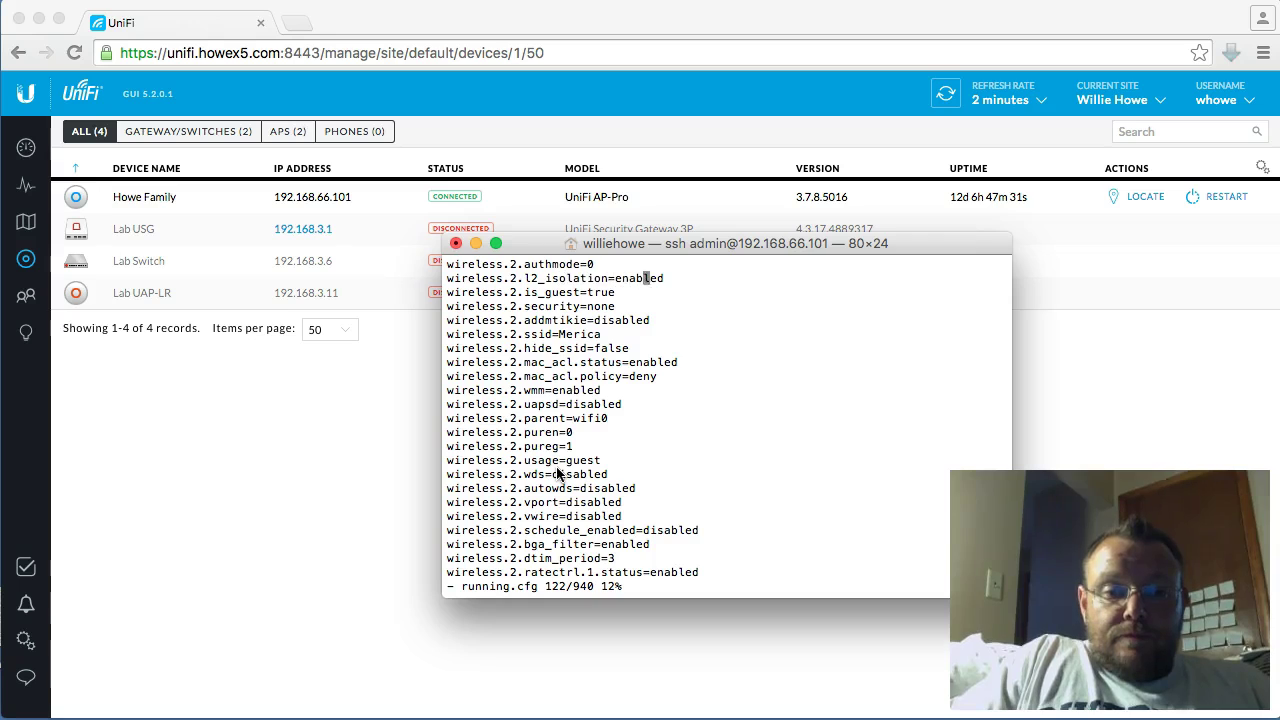
key(Left)
key(Left)
key(Left)
key(Left)
key(Left)
key(Left)
key(Left)
key(Left)
key(Left)
key(Left)
key(Left)
key(Left)
key(Left)
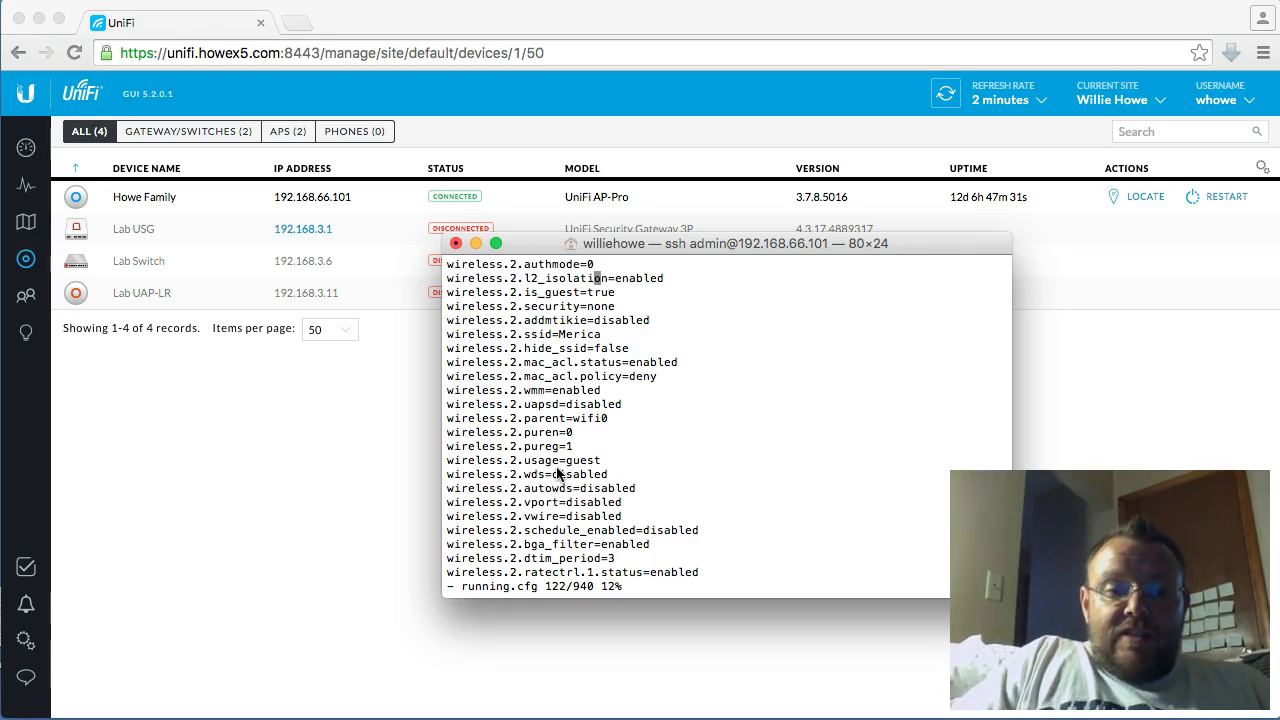
key(Left)
key(Left)
key(Left)
key(Left)
key(Left)
key(Left)
key(Left)
key(Left)
key(Left)
key(Left)
key(Left)
key(Left)
key(Left)
key(Left)
key(Left)
key(Left)
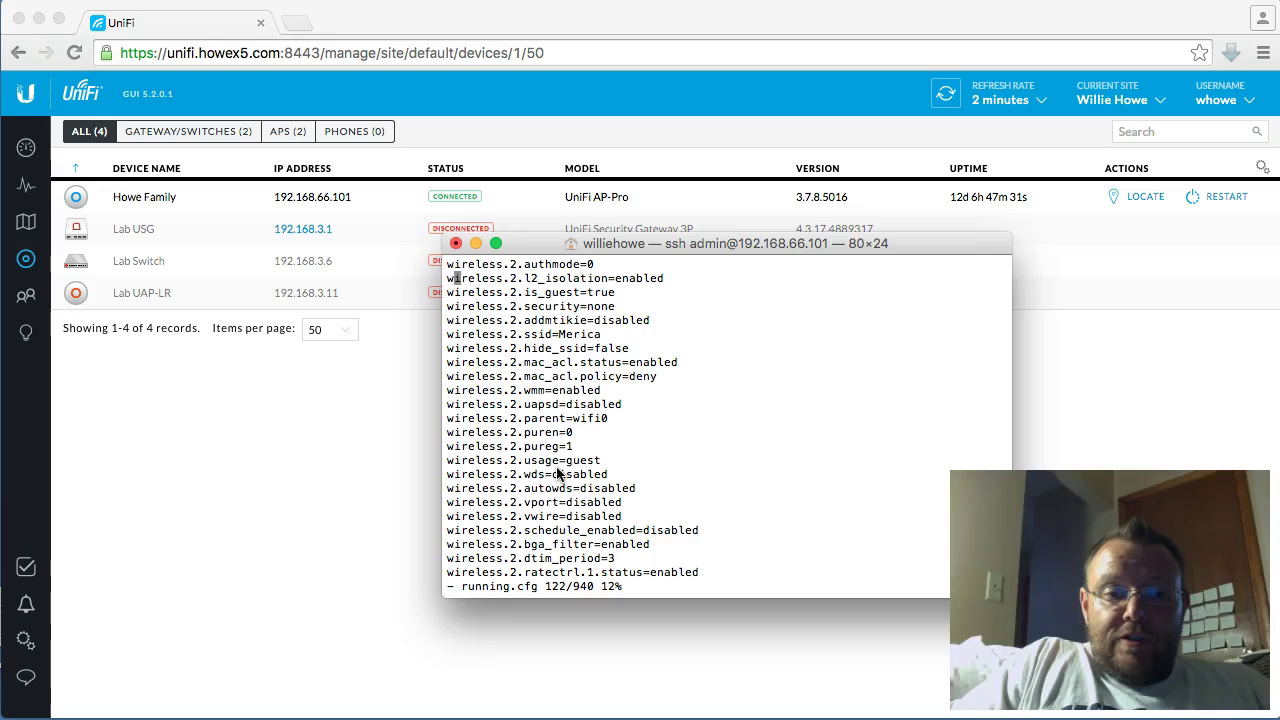
key(Down)
key(Down)
key(Down)
key(Down)
key(Down)
key(Down)
key(Down)
key(Down)
key(Down)
key(Down)
key(Down)
key(Down)
key(Down)
key(Down)
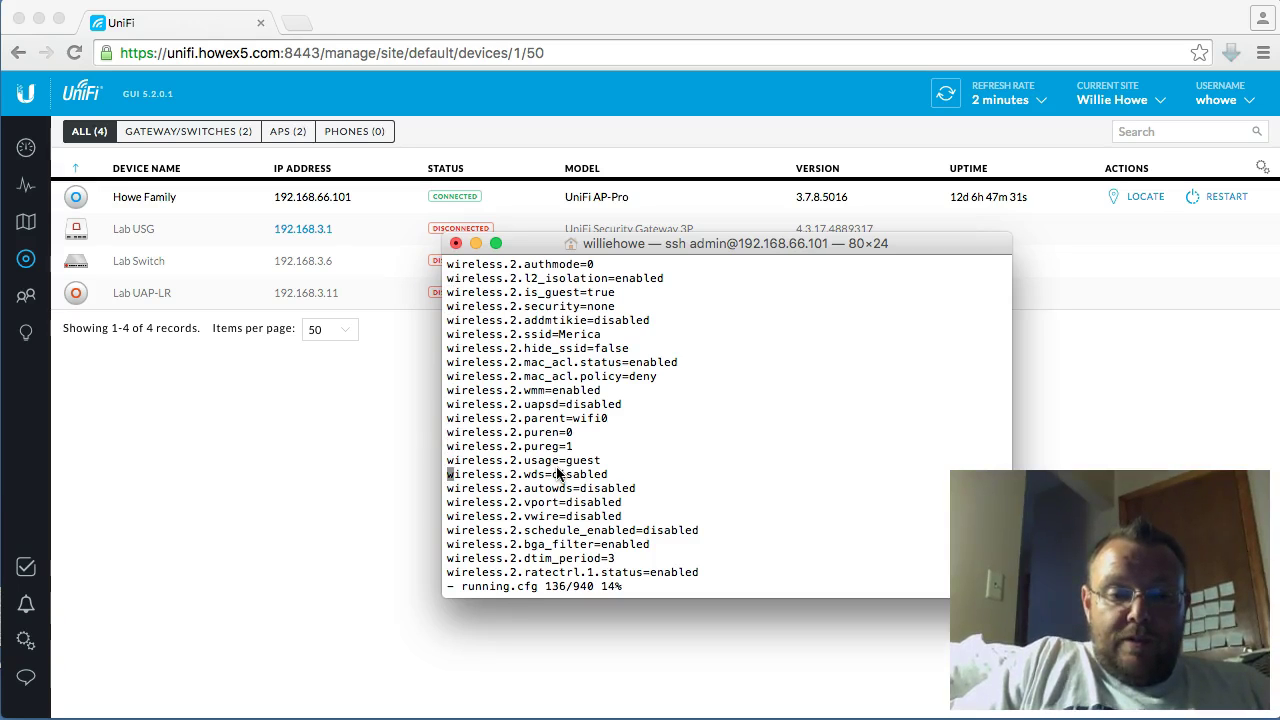
Move through the bandsteering, ubntroam and bridge sections of running.cfg.
scroll(558, 474, down, 20)
key(Down)
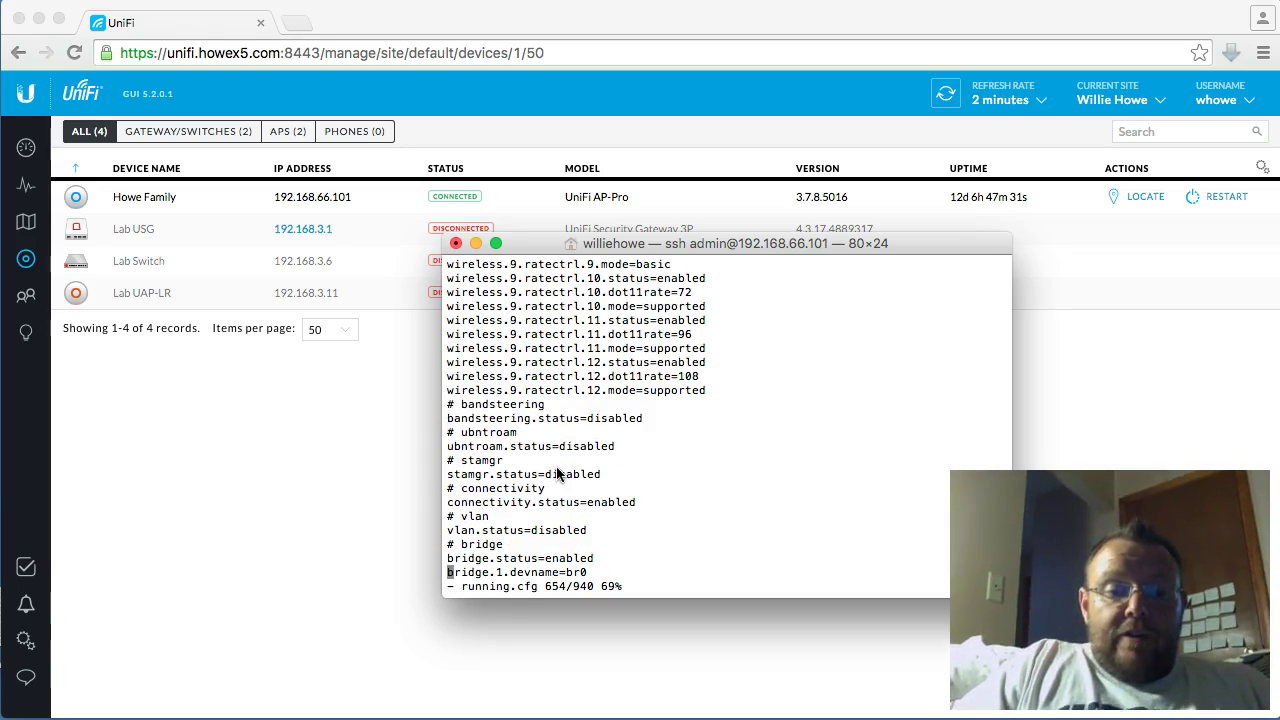
key(Up)
key(Up)
key(Up)
key(Up)
key(Up)
key(Up)
key(Up)
key(Up)
key(Up)
key(Up)
key(Up)
key(Up)
key(Up)
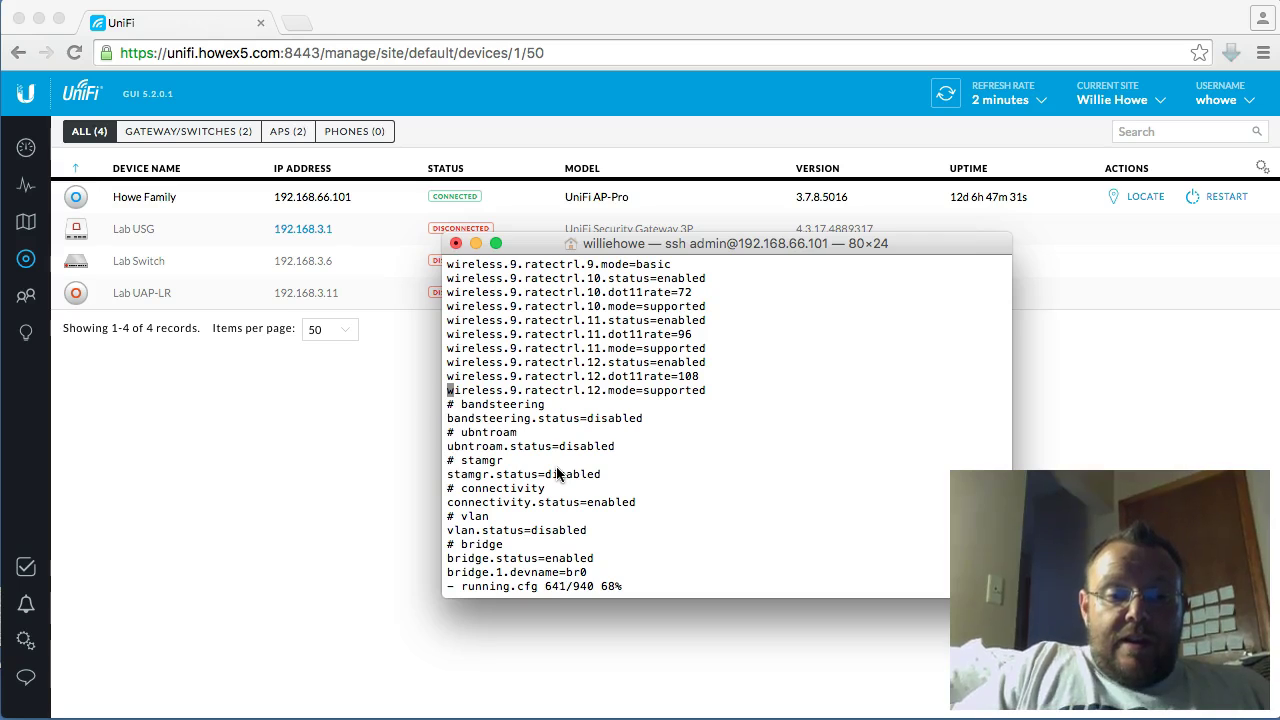
key(Down)
key(Down)
key(Down)
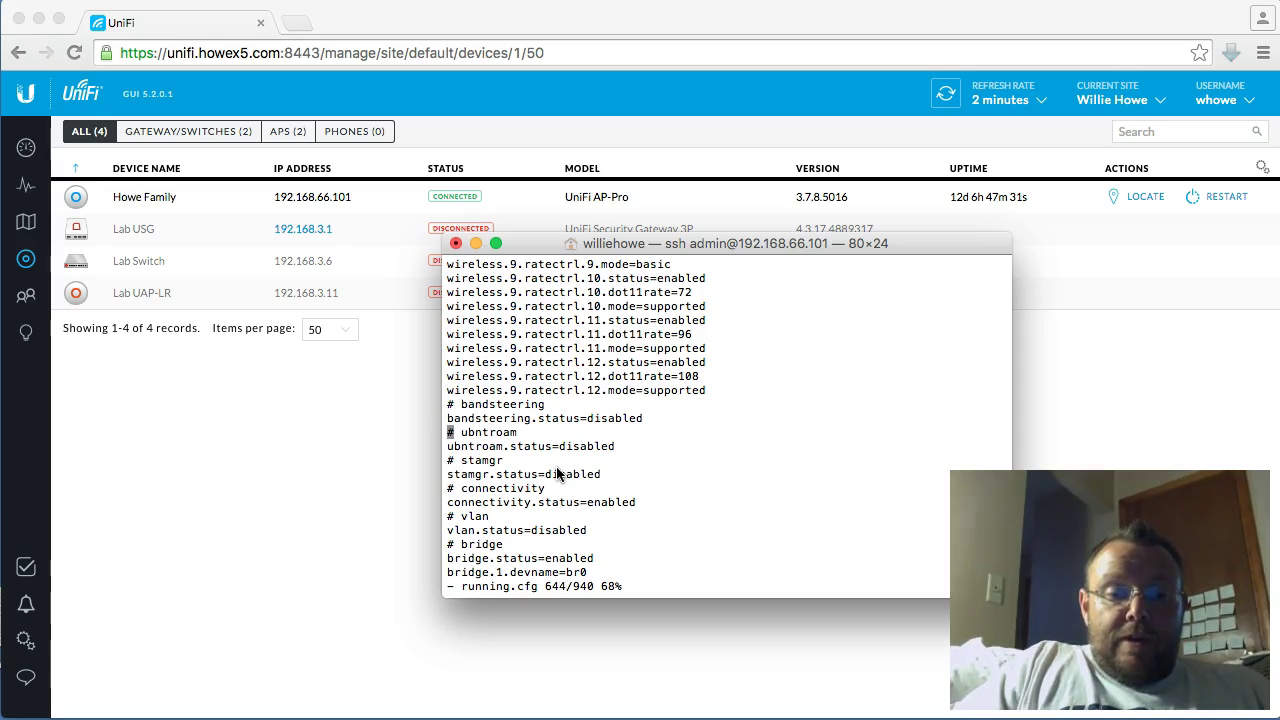
key(Down)
key(Down)
key(Down)
key(Down)
key(Down)
key(Down)
key(Down)
key(Down)
key(Down)
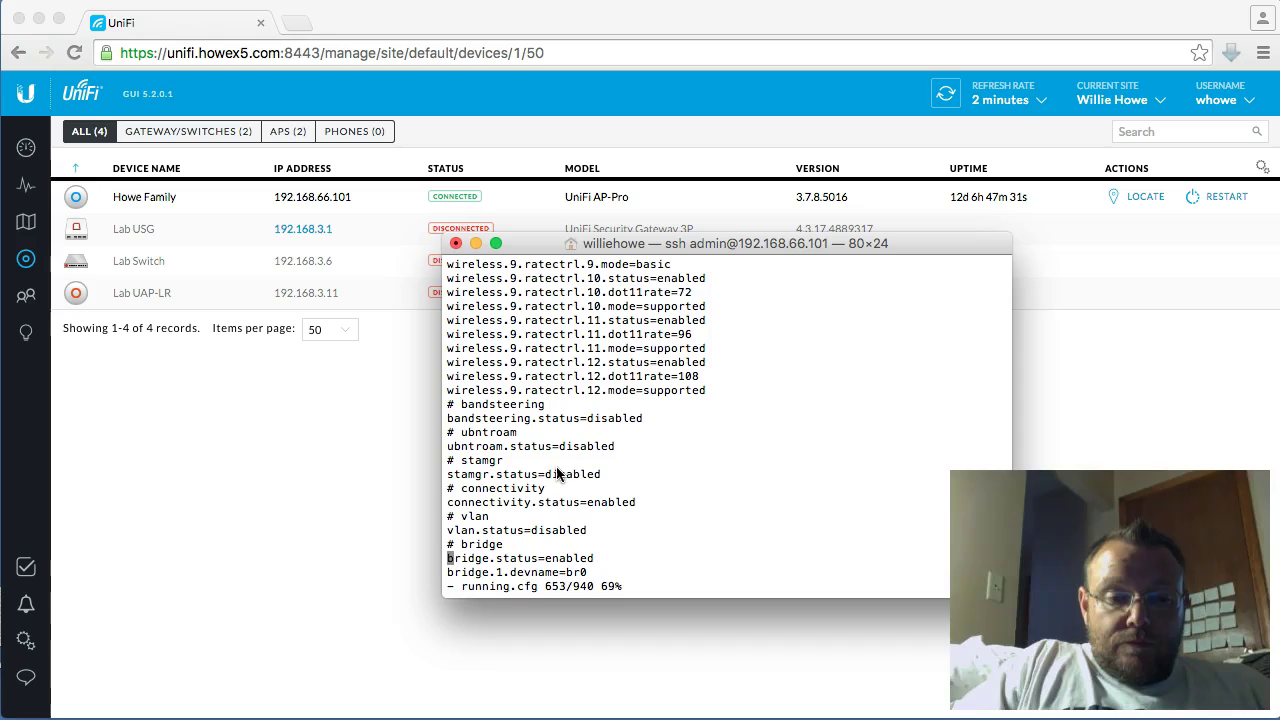
key(Down)
key(Down)
key(Down)
key(Down)
key(Down)
key(Down)
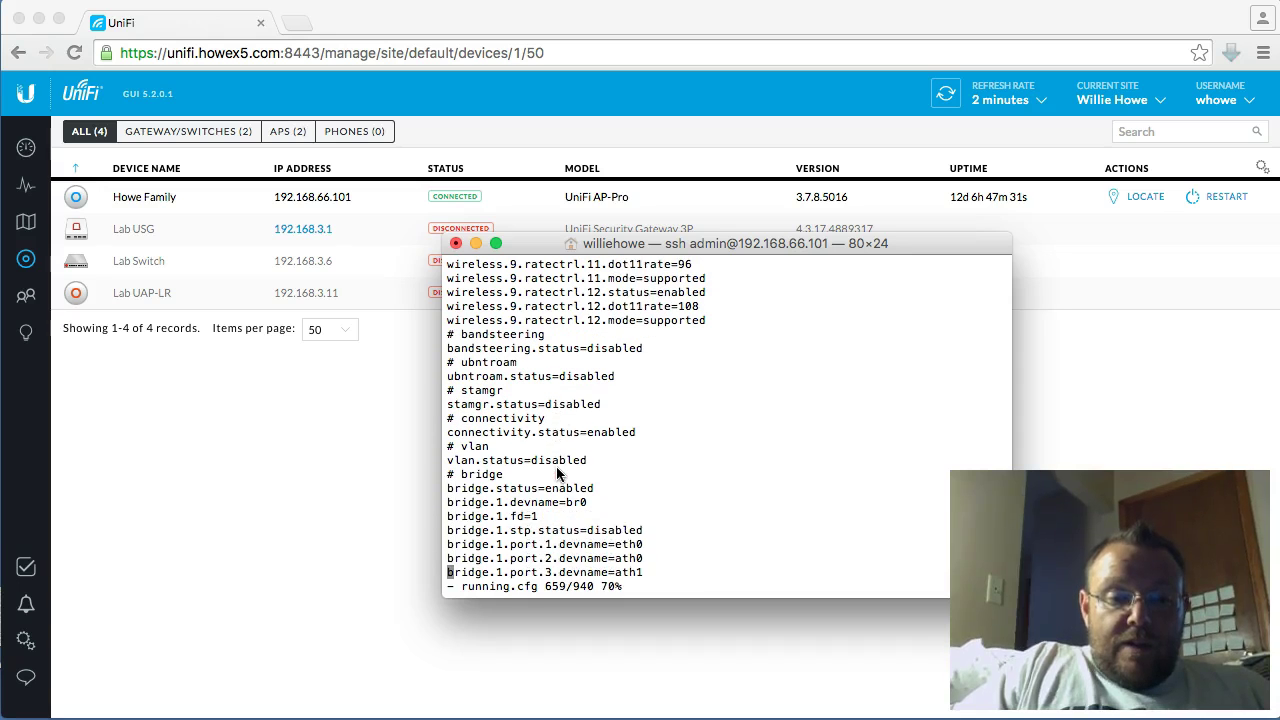
Scroll through the ebtables rules dropping 192.168.0.0/16, 172.16.0.0/12 and 10.0.0.0/8 to iptables.
scroll(557, 474, down, 20)
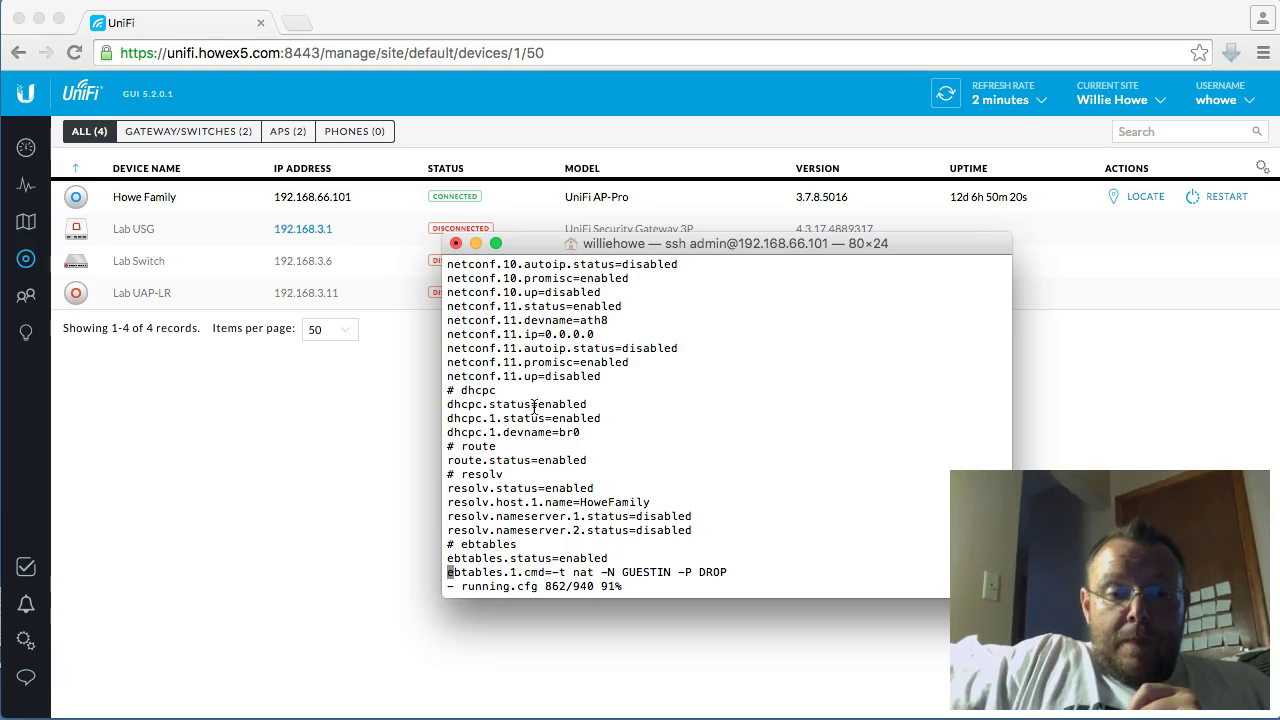
scroll(534, 405, down, 5)
scroll(534, 405, down, 8)
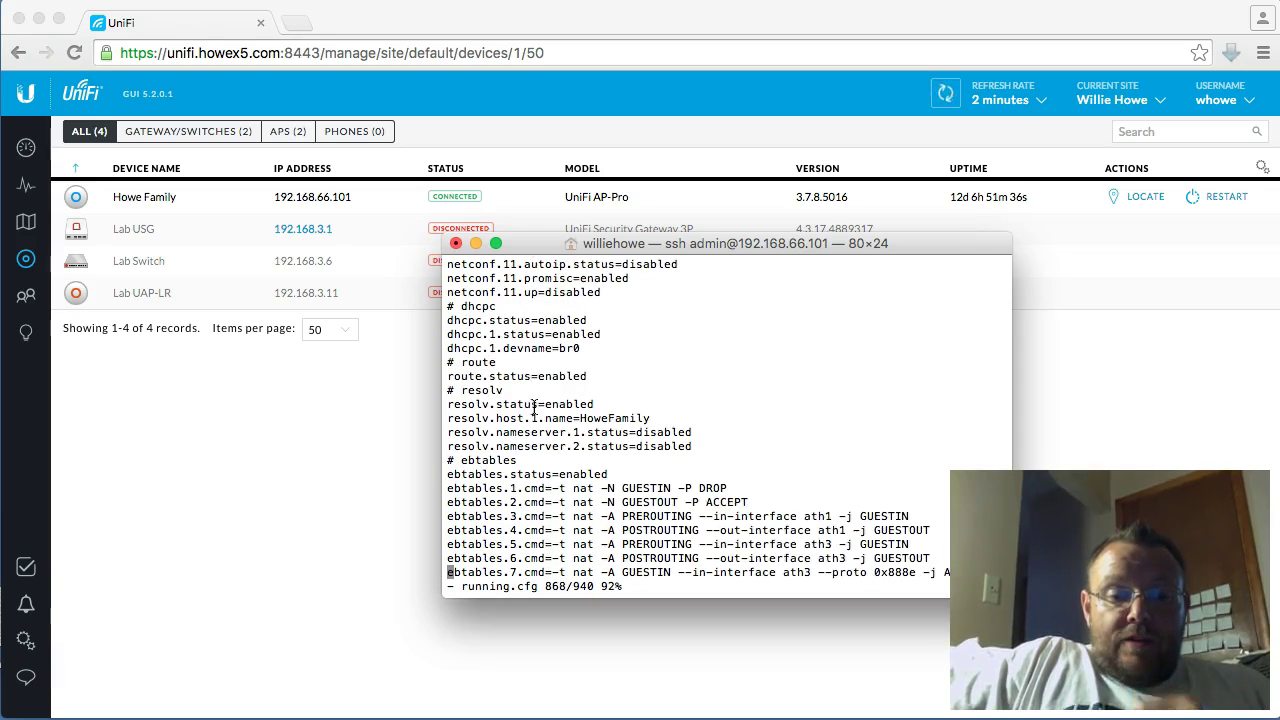
scroll(534, 405, down, 3)
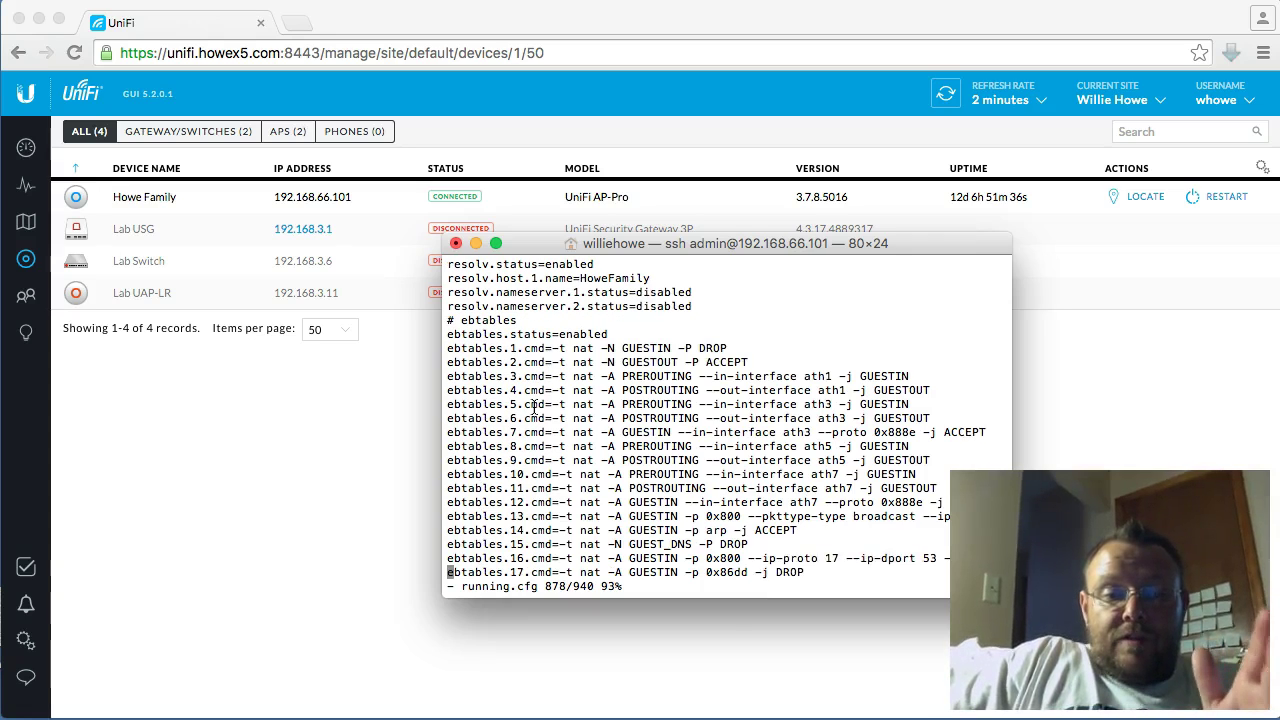
scroll(534, 405, down, 2)
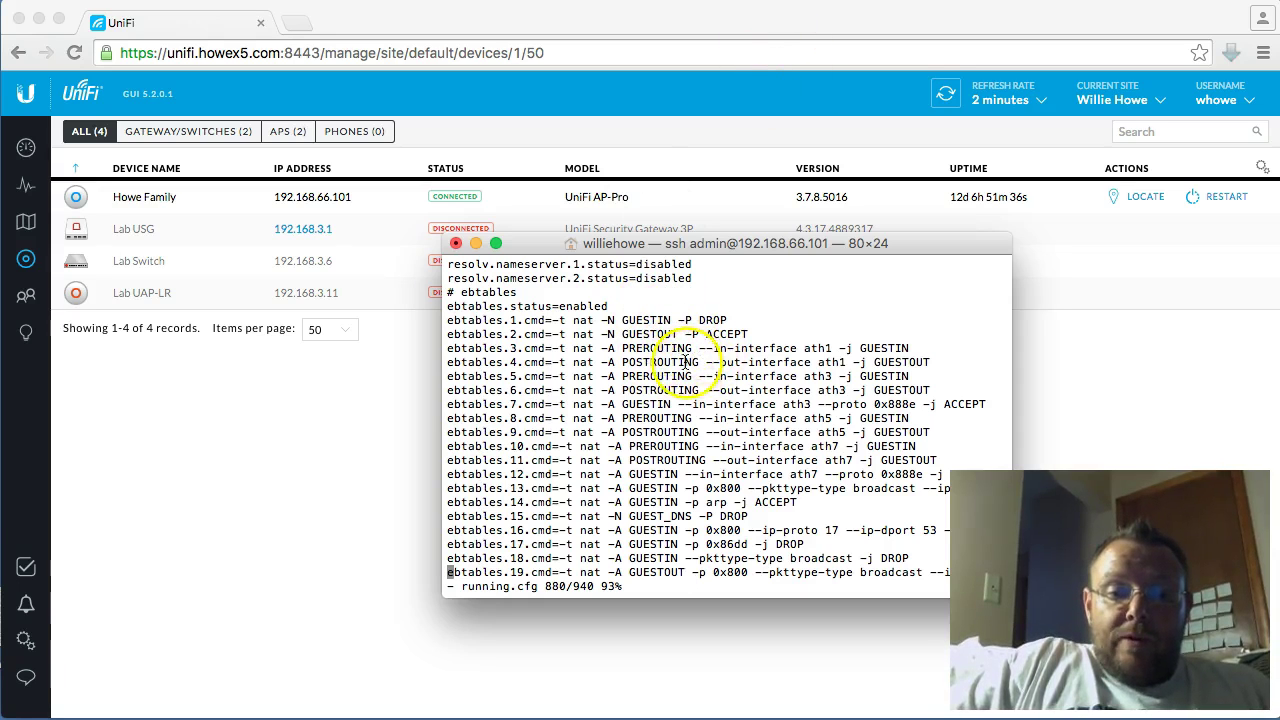
scroll(695, 410, down, 10)
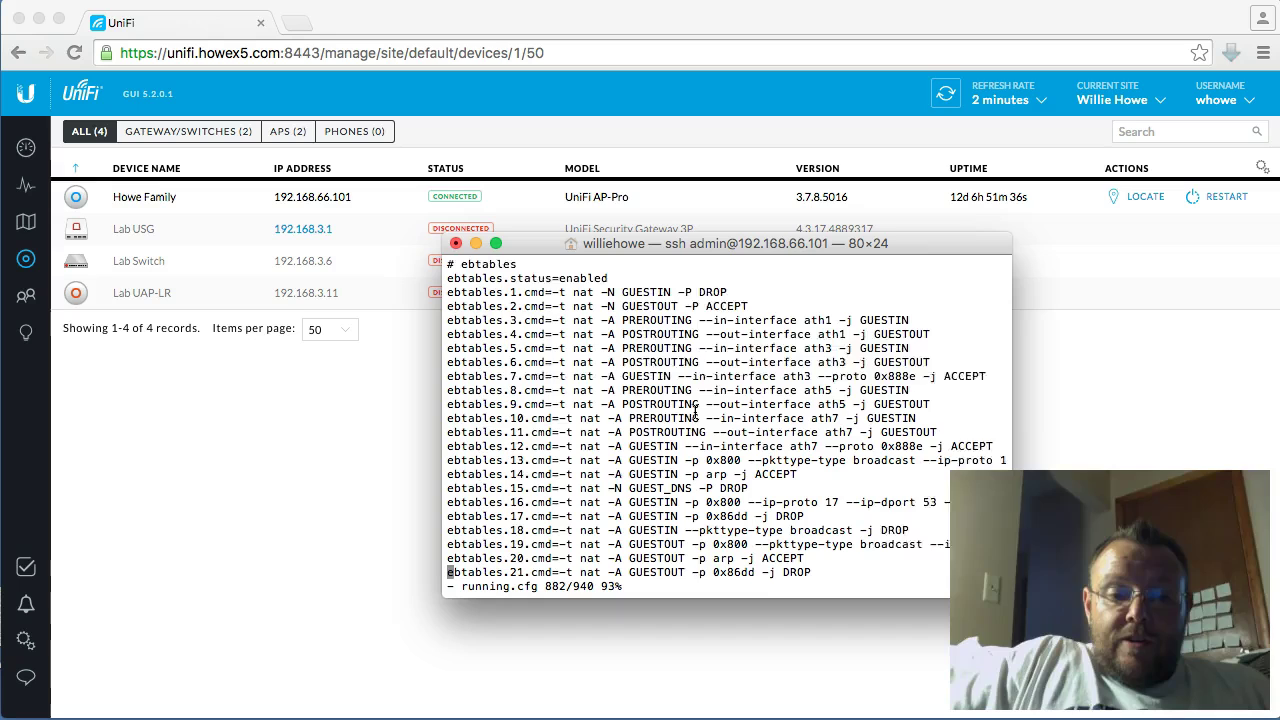
scroll(695, 410, down, 10)
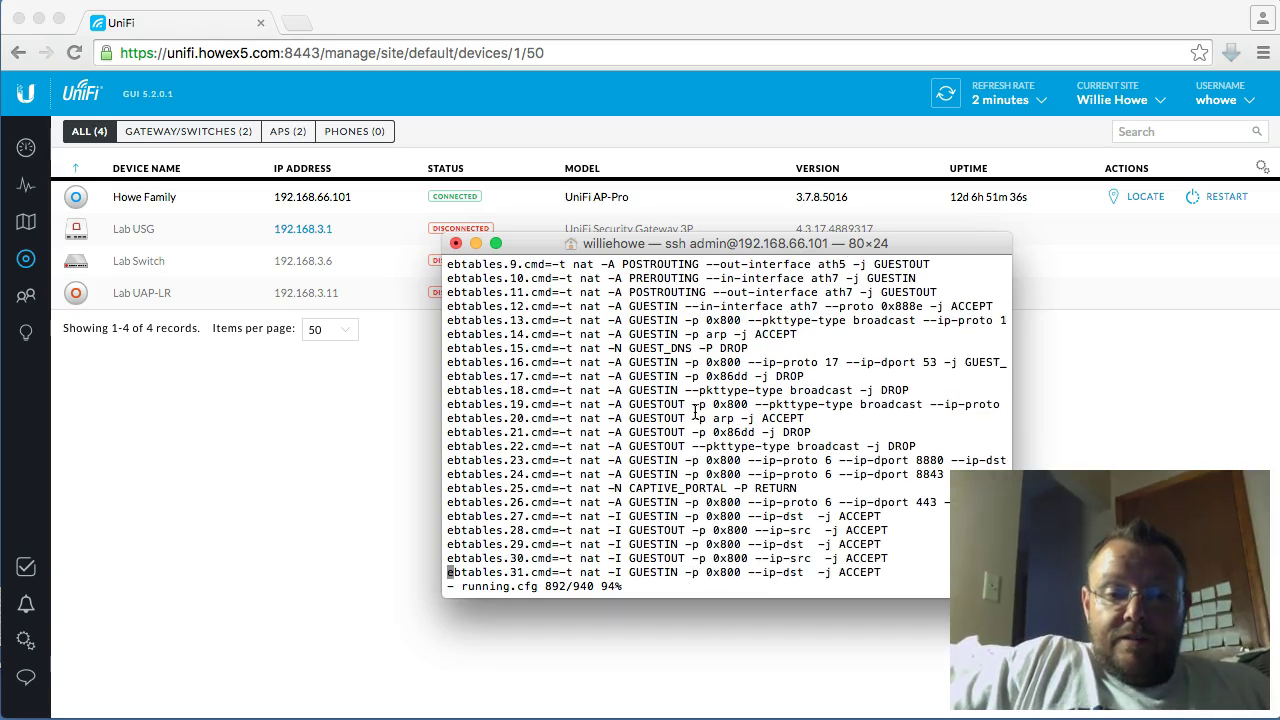
scroll(695, 410, down, 10)
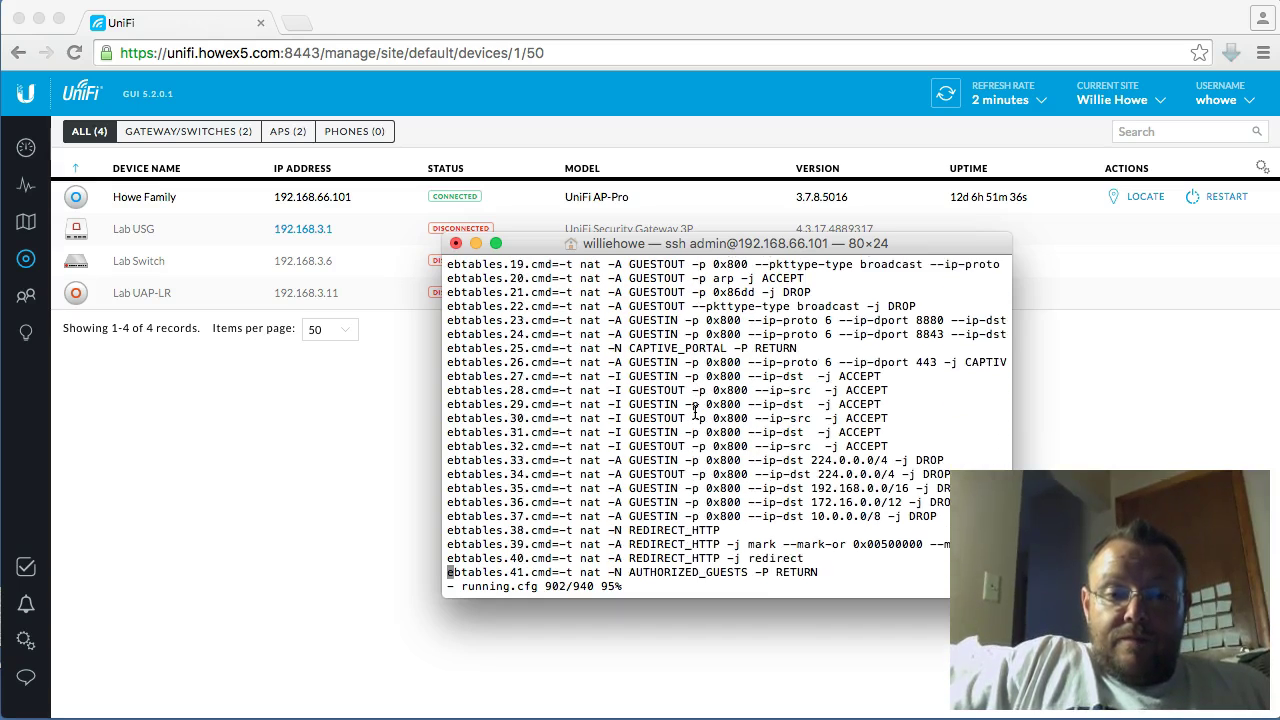
scroll(695, 410, down, 8)
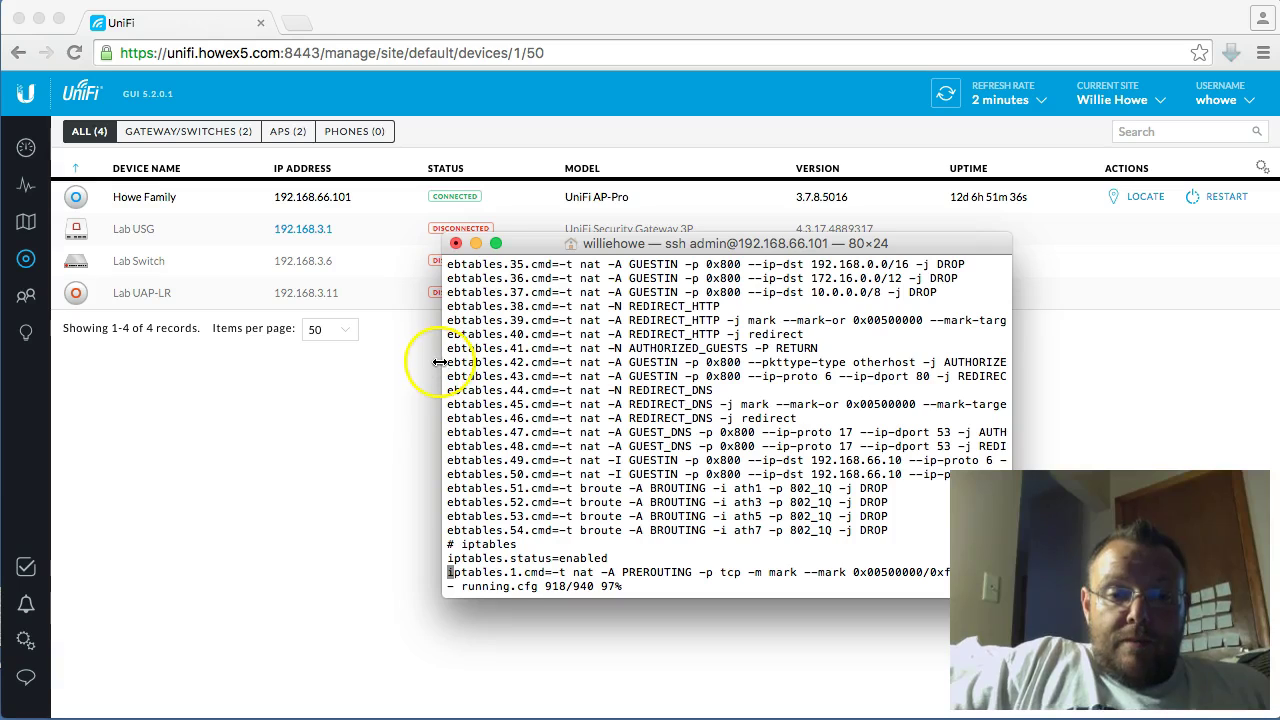
Widen the terminal to 121 columns and highlight the 192.168.0.0/16 and 172.16.0.0/12 DROP rules.
drag(439, 362, 158, 347)
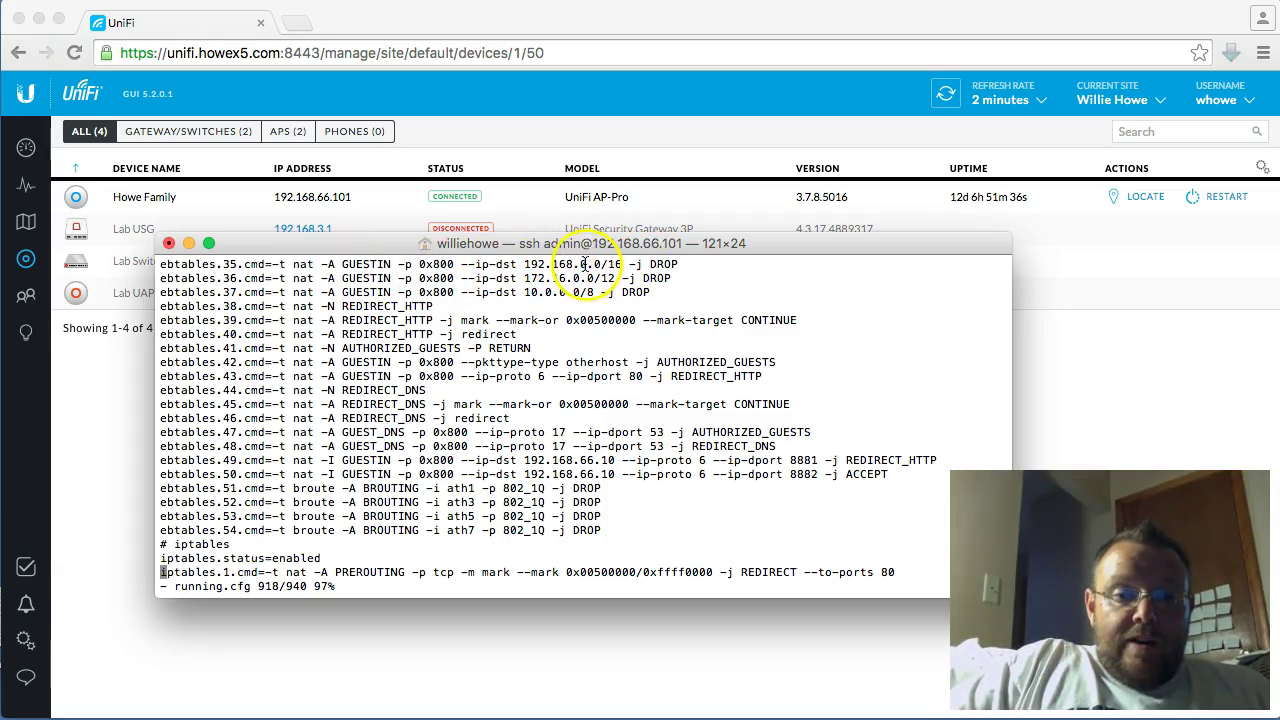
drag(522, 264, 674, 258)
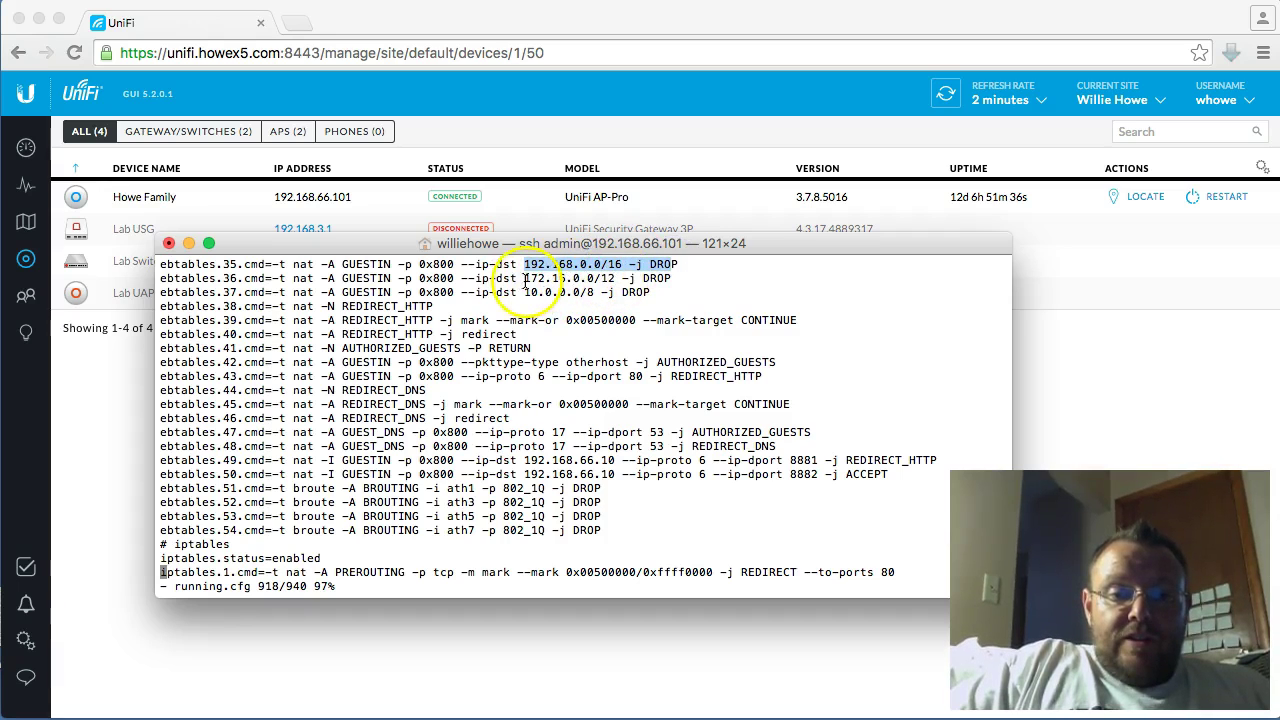
drag(526, 280, 606, 282)
click(604, 283)
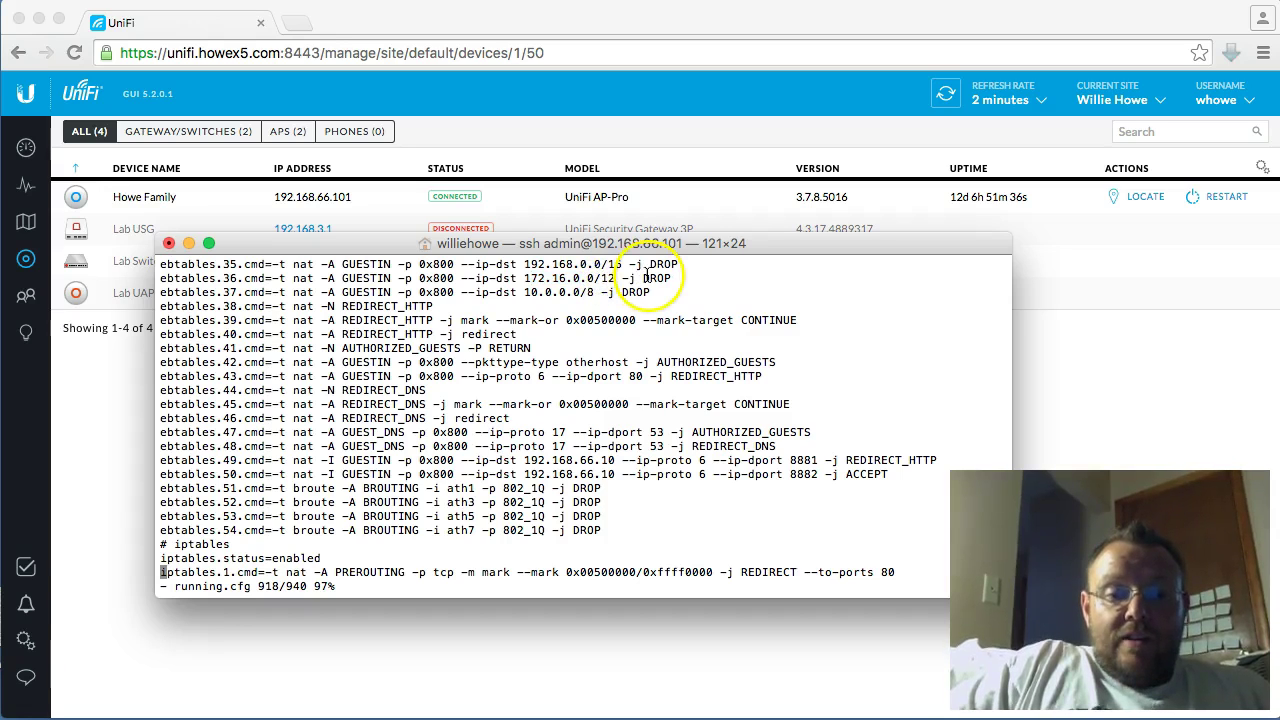